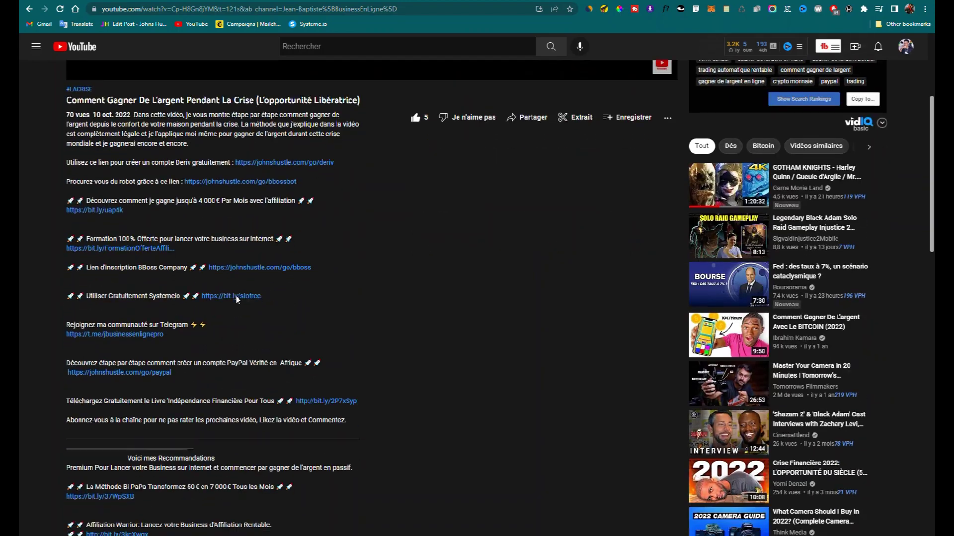
scroll(268, 301, "down", 4)
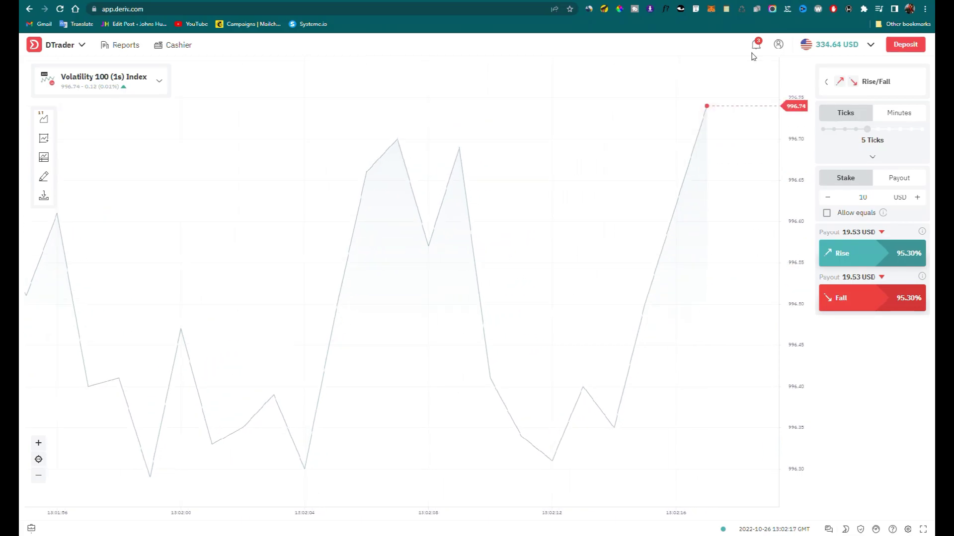
Open a new browser tab with johnshustle.com/go/bbossbot pasted as the address
key("ctrl+t")
type("johnshustle.com/go/bbossbot")
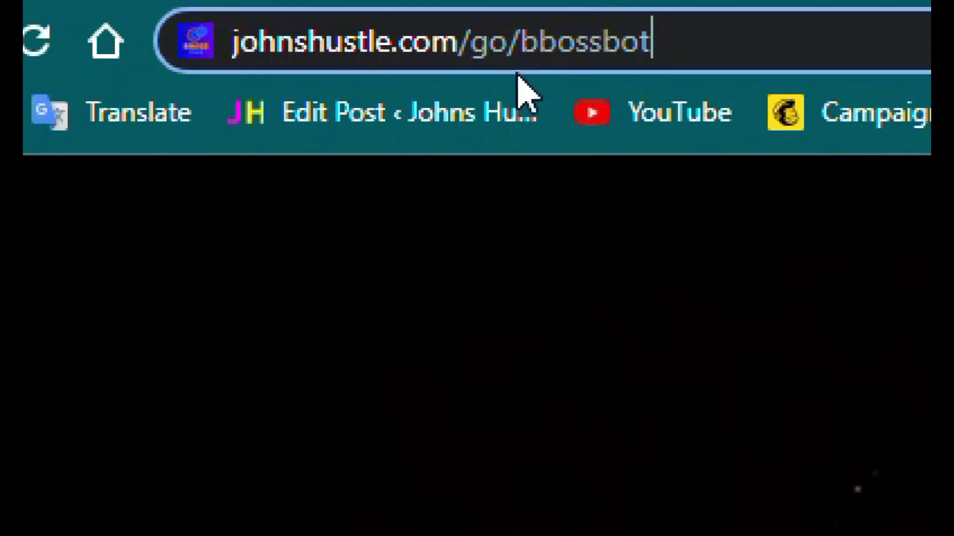
Load the BBossBot page, go to its order form, and set the country to Algérie
key("Return")
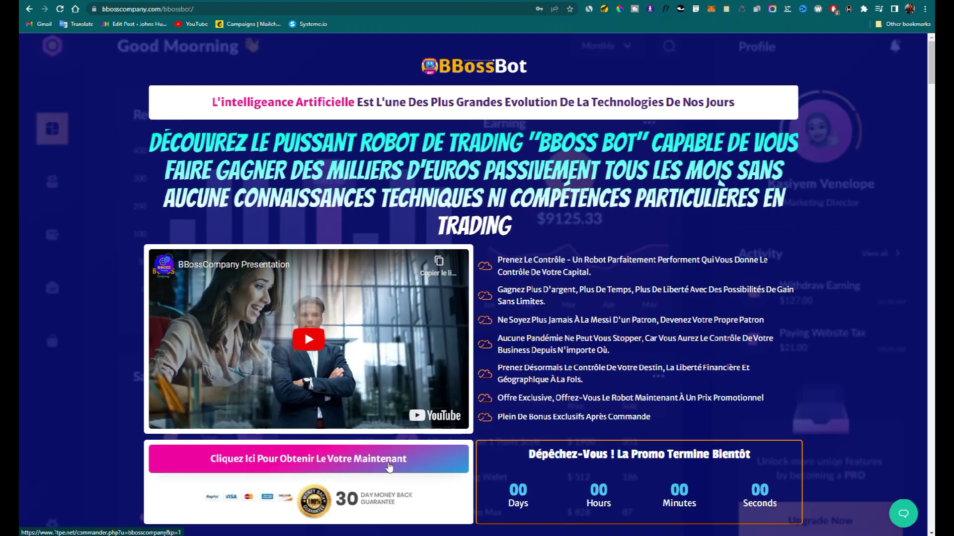
left_click(390, 467)
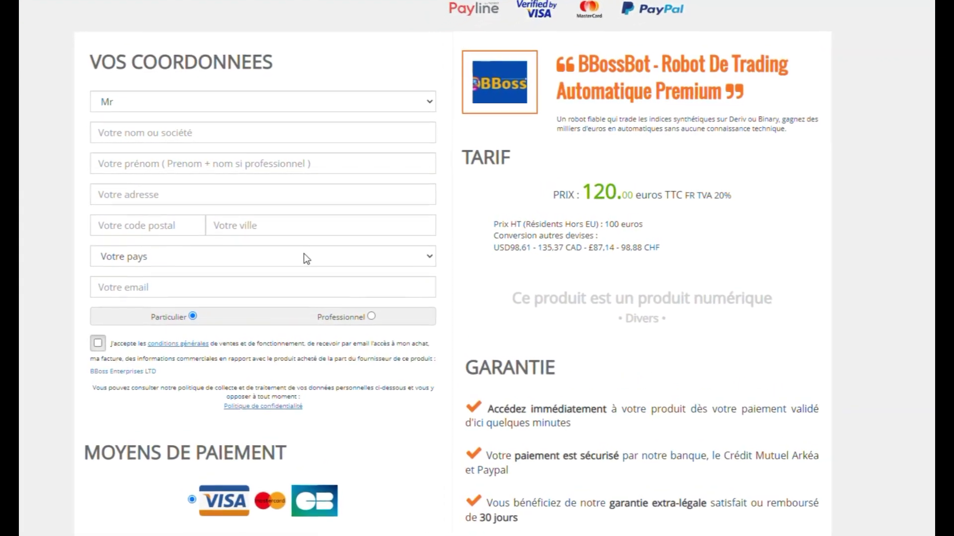
left_click(306, 256)
left_click(171, 412)
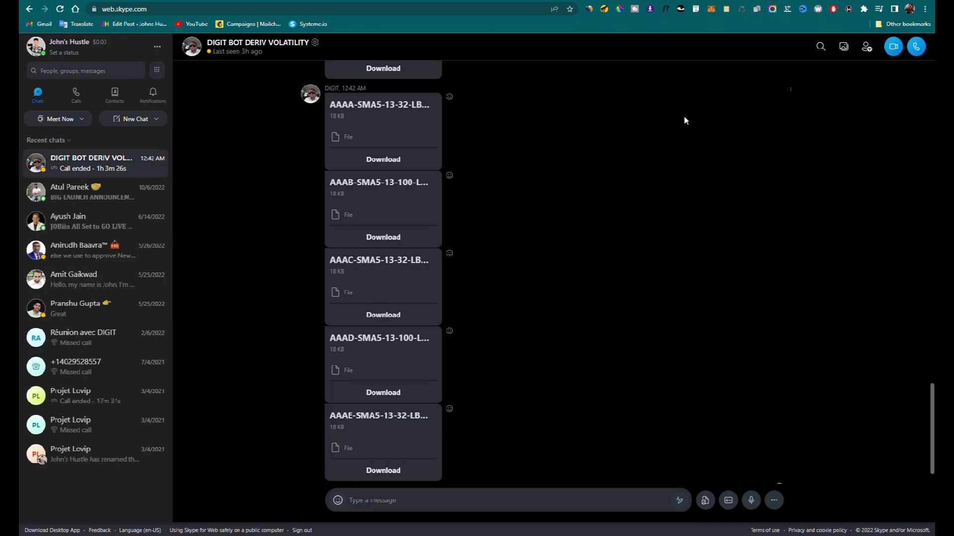
Switch back to the Deriv DTrader trading tab
left_click(630, 0)
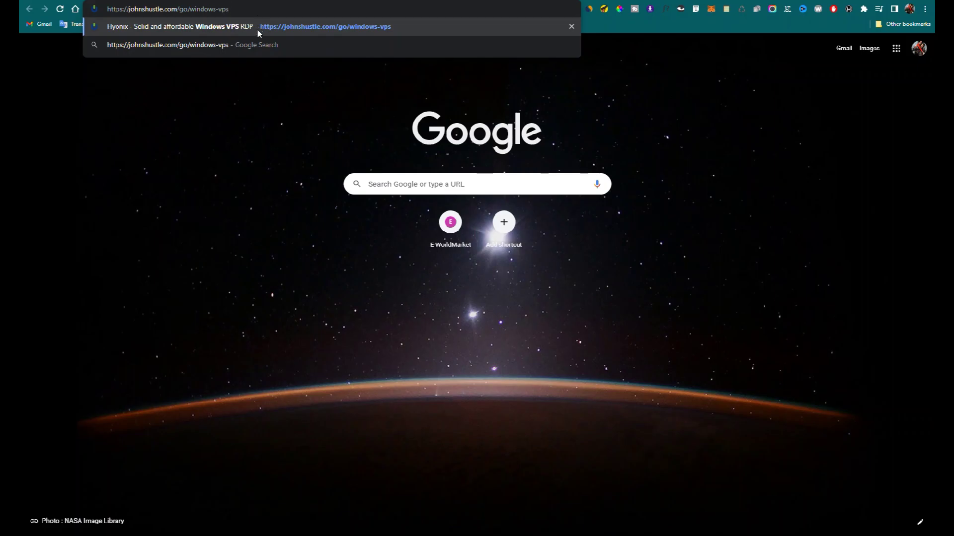
Open the Hyonix Windows VPS site from the address suggestion and start a new account sign-up
left_click(257, 26)
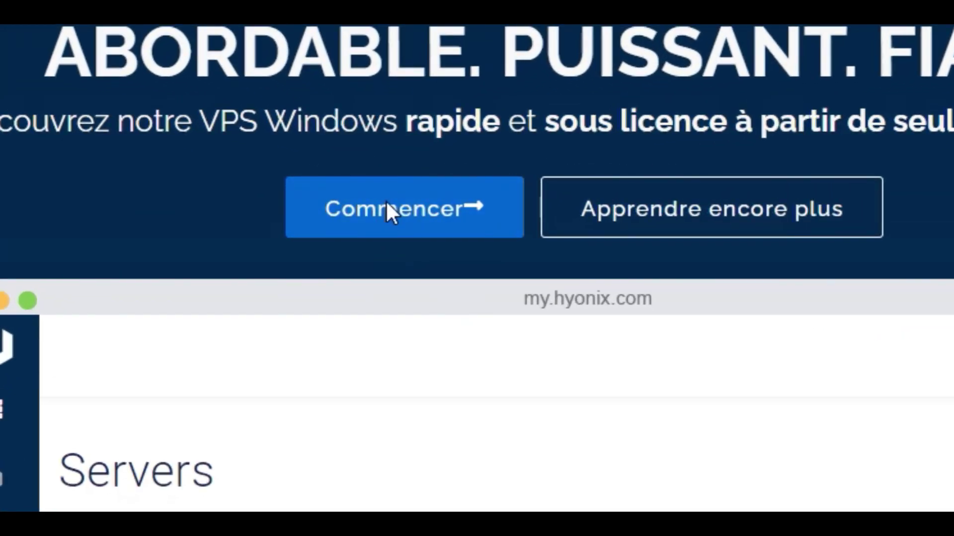
left_click(386, 201)
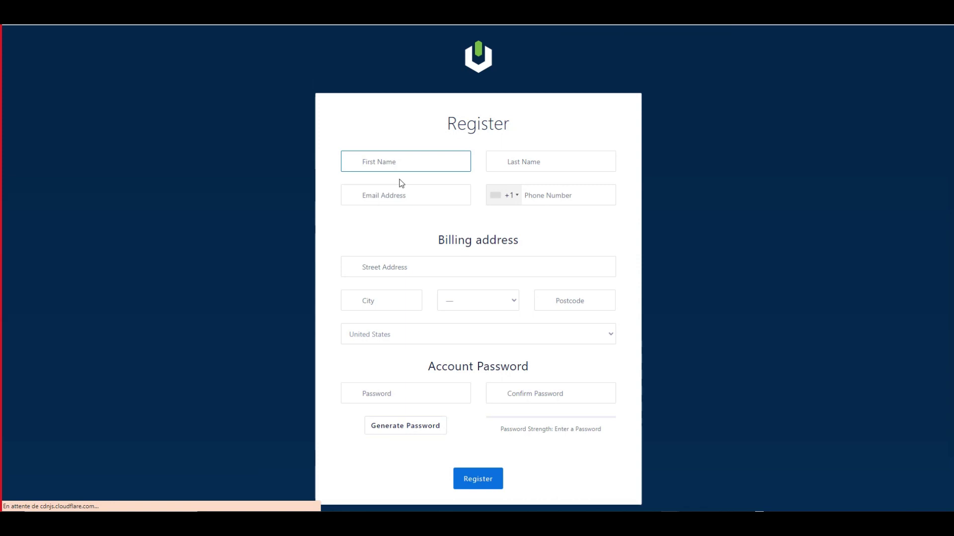
Enter the first and last name, and fill the email from the saved autofill suggestion
left_click(539, 158)
left_click(419, 192)
type("bb")
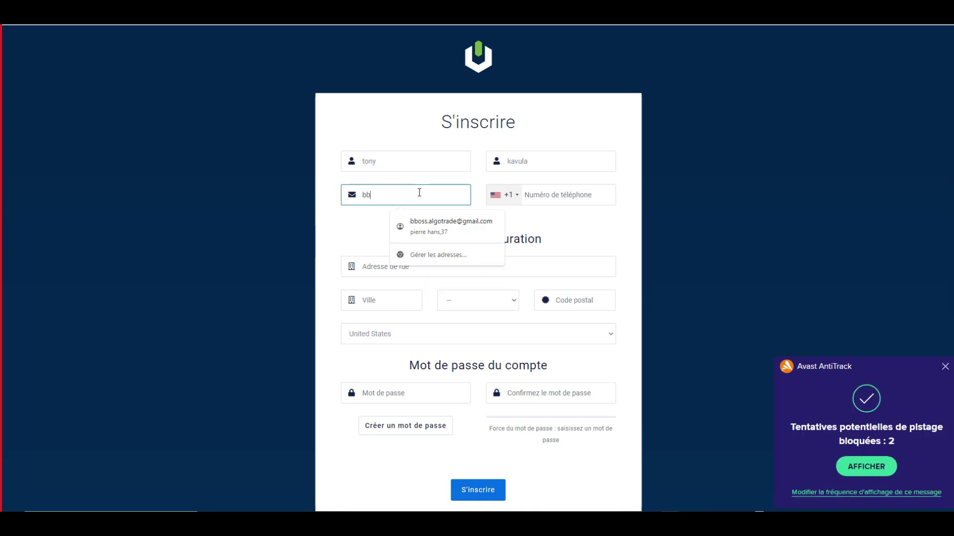
left_click(452, 221)
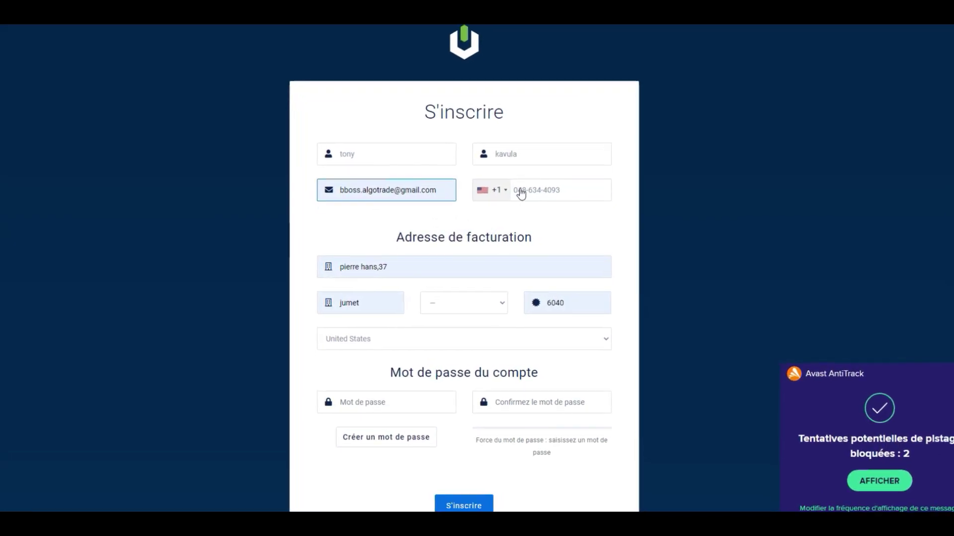
Set the phone code to Belgium +32 and the billing country to Belgique
left_click(510, 193)
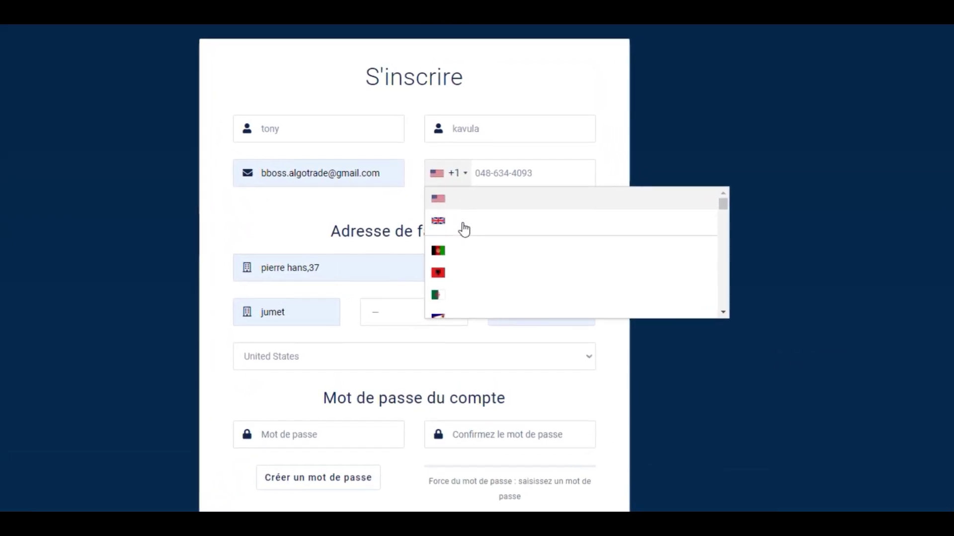
scroll(473, 240, "down", 2)
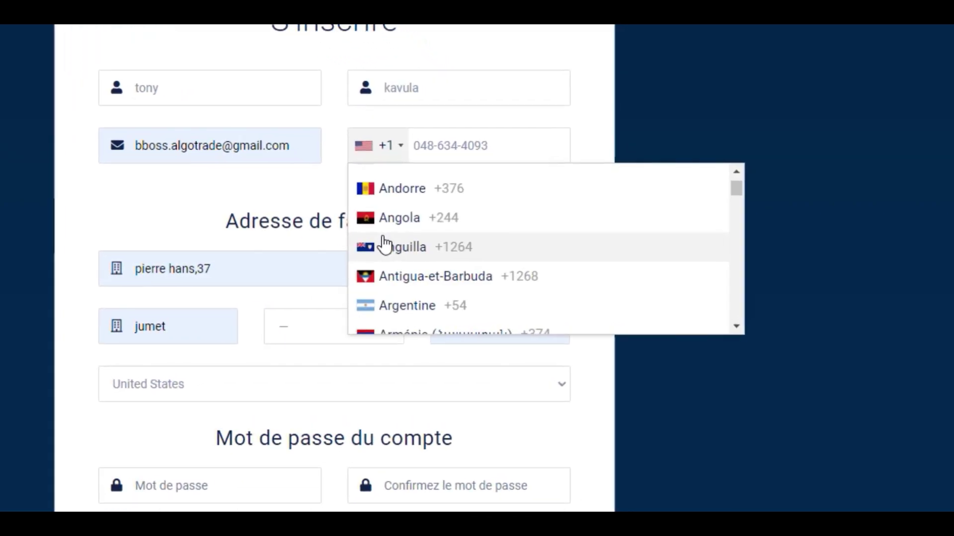
scroll(409, 236, "down", 1)
scroll(406, 244, "down", 3)
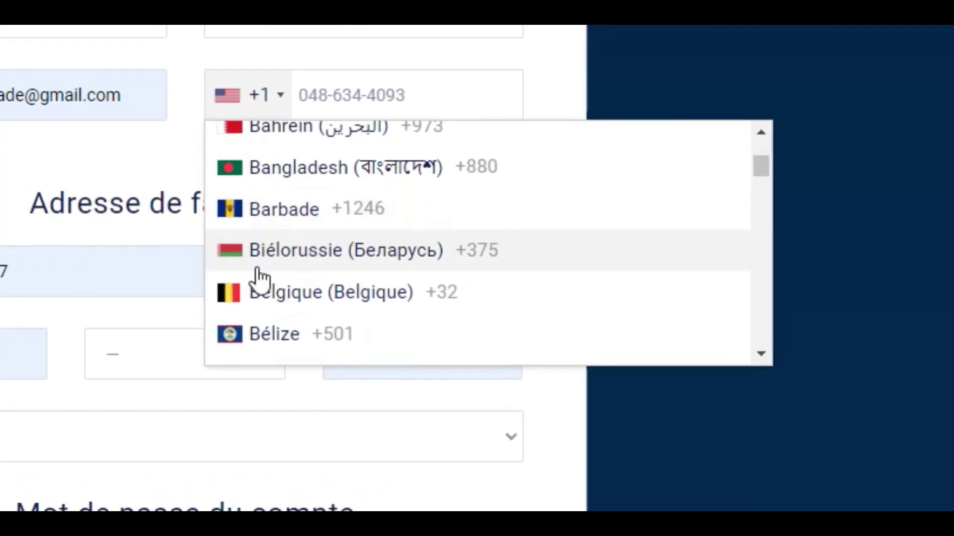
left_click(300, 286)
left_click(610, 295)
scroll(368, 346, "down", 4)
scroll(367, 347, "up", 20)
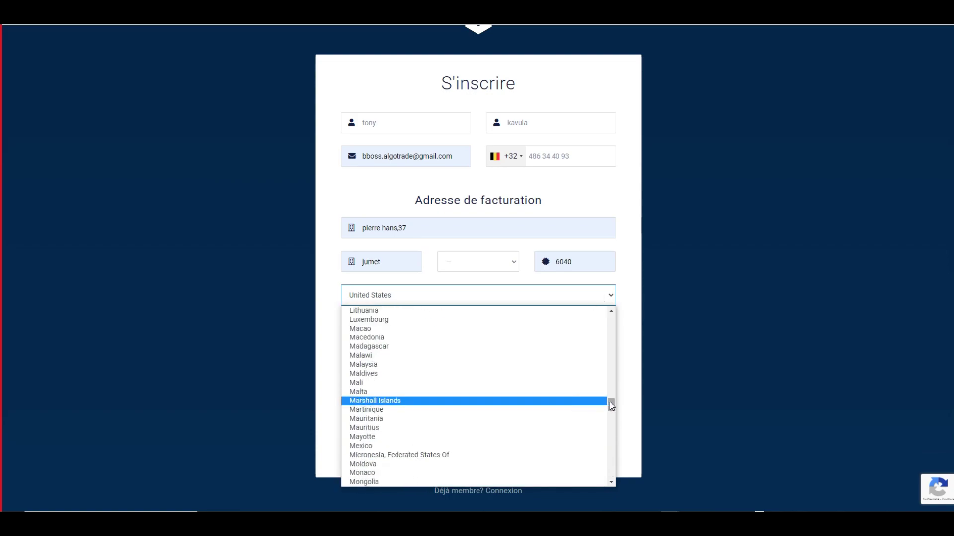
left_click(370, 373)
left_click(484, 269)
Enter and confirm the account password, then submit the registration
left_click(420, 348)
type("********")
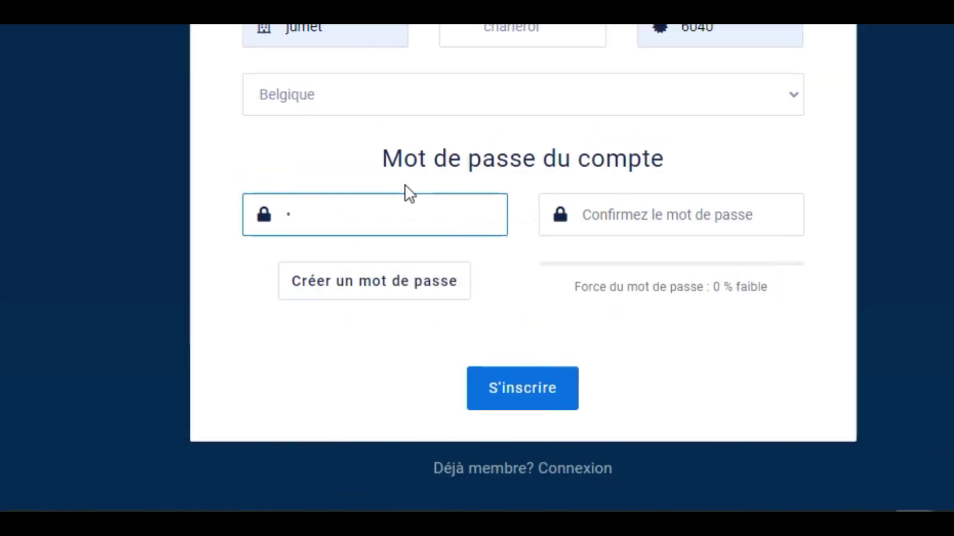
type("*")
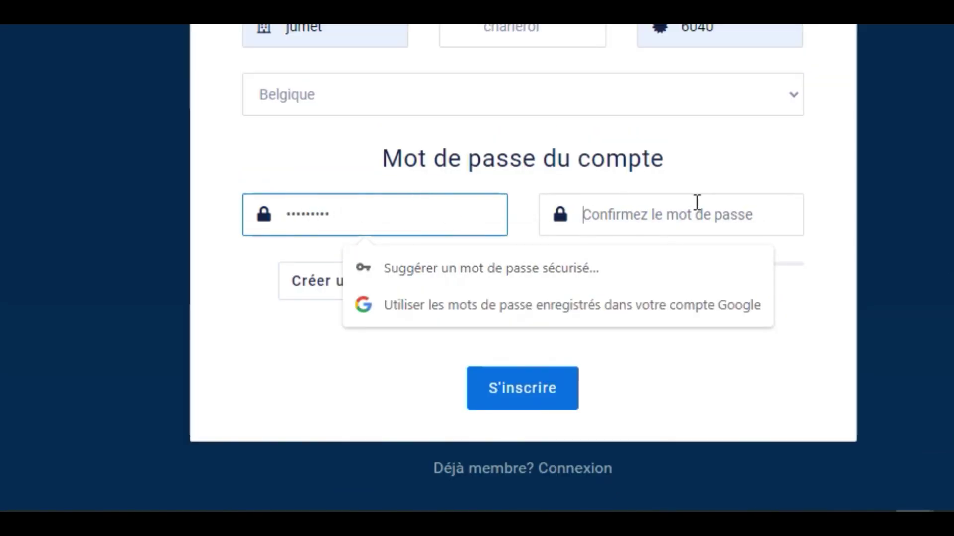
left_click(696, 204)
type("*********")
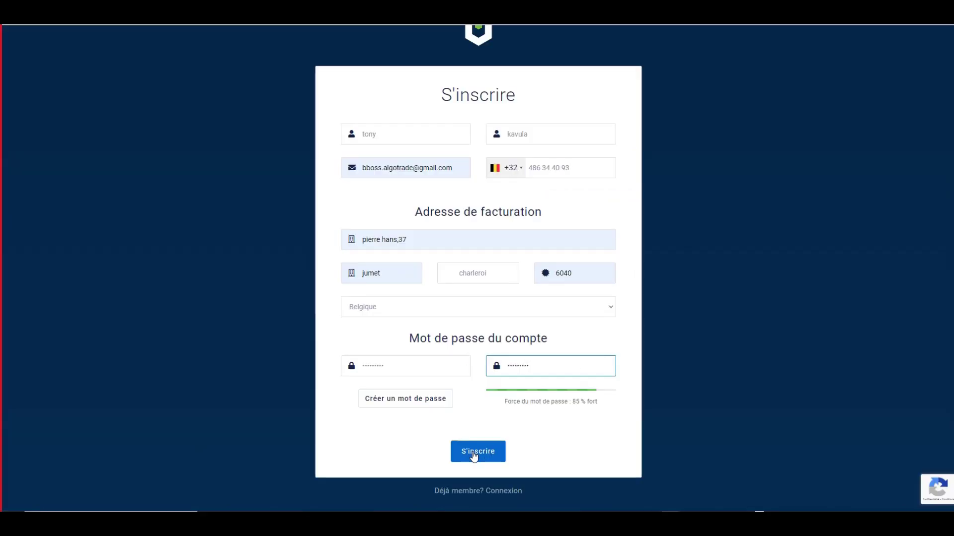
left_click(473, 453)
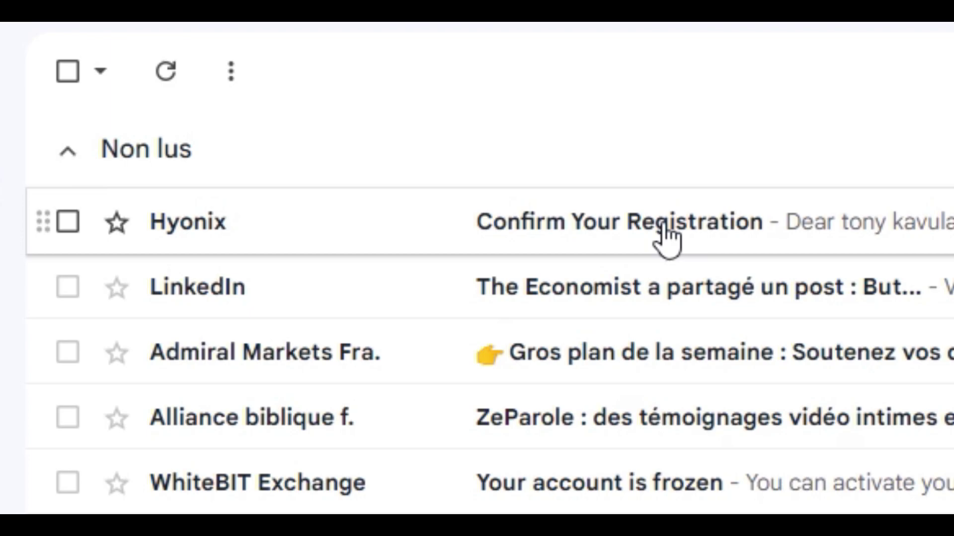
Open Hyonix's 'Confirm Your Registration' email and scroll down to its verification link
left_click(663, 226)
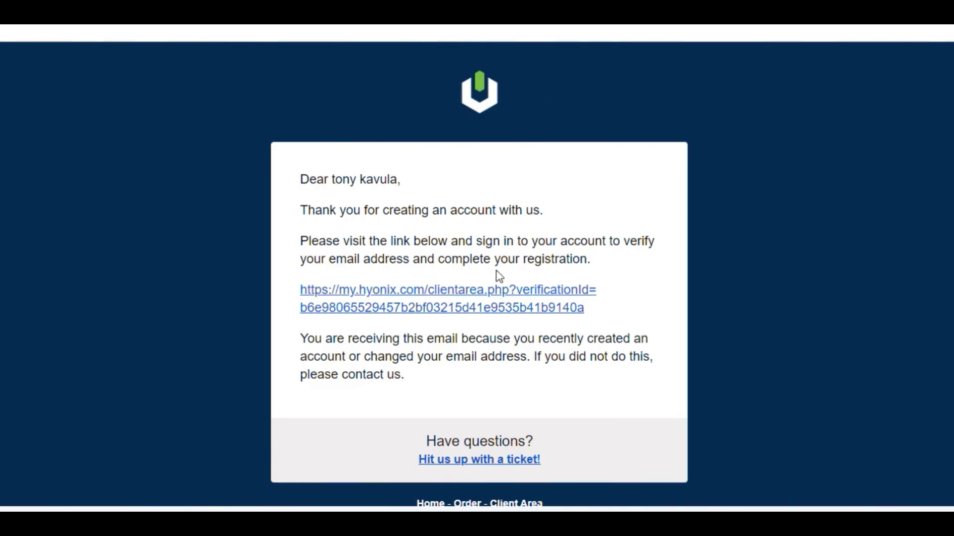
scroll(496, 276, "down", 2)
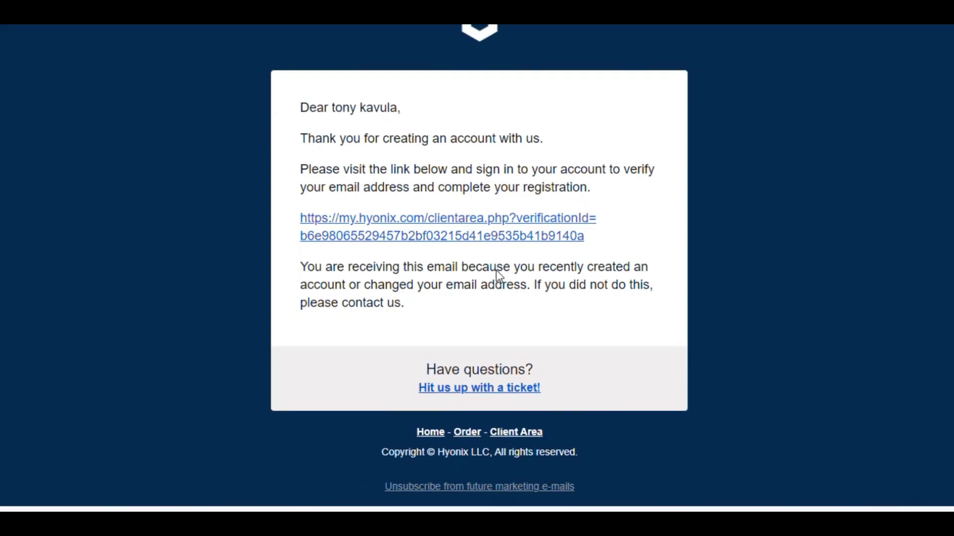
Follow the verification link and log in with the saved account e-mail and password
left_click(467, 224)
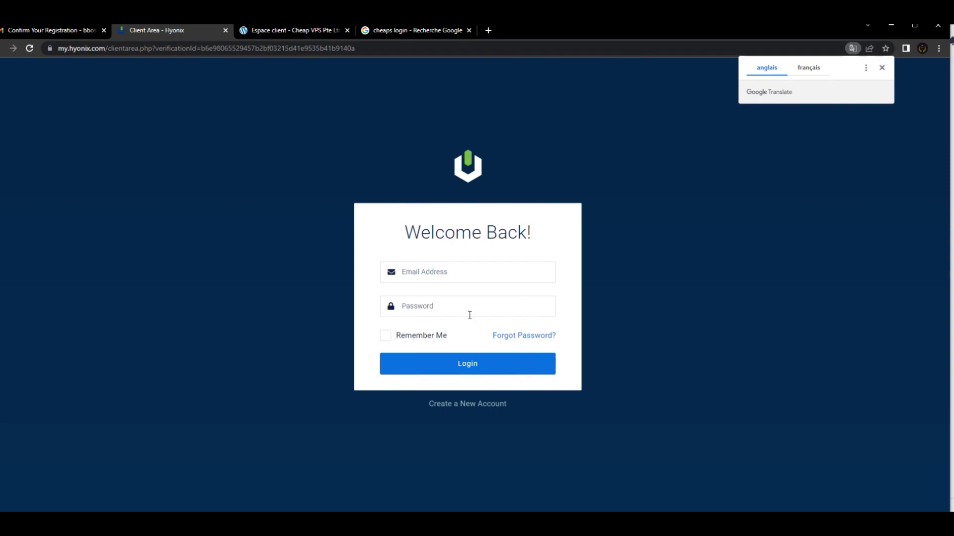
left_click(463, 275)
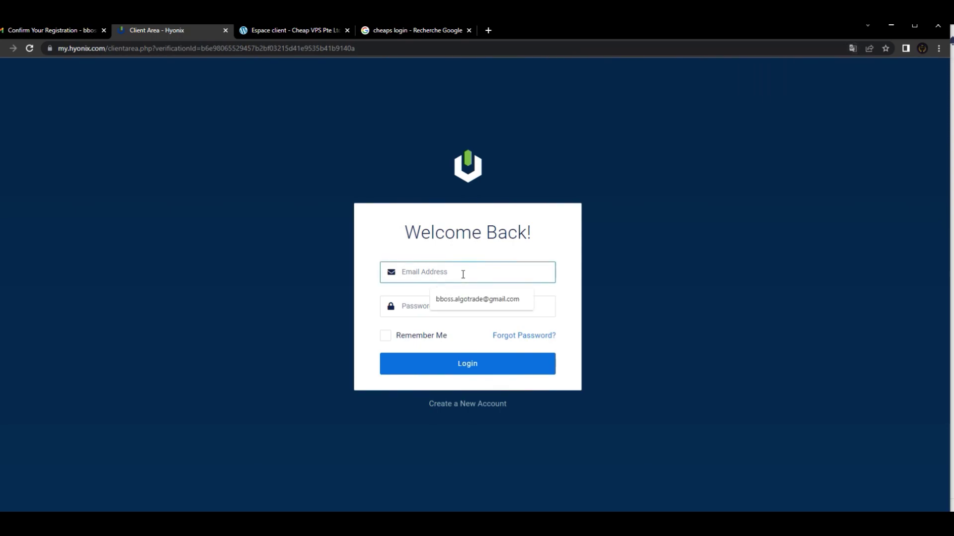
left_click(484, 299)
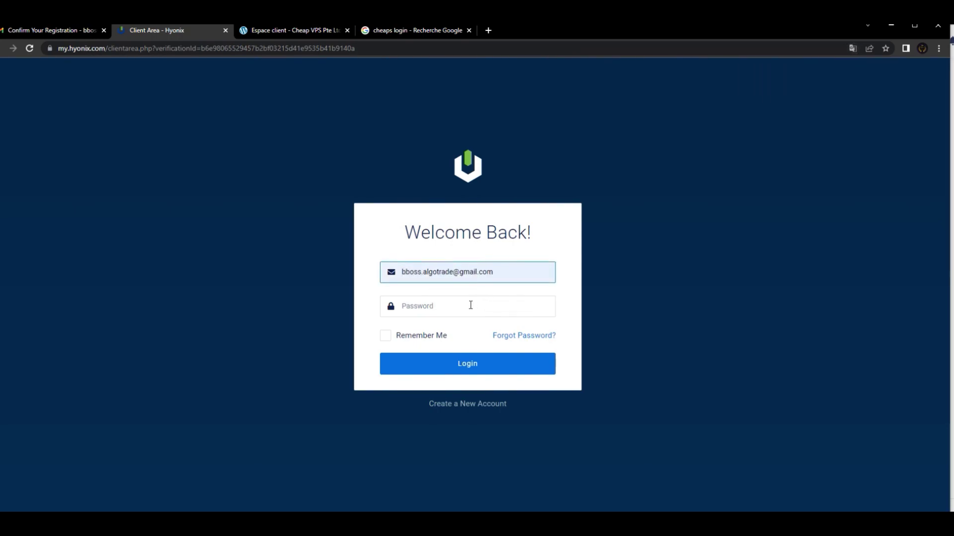
type("•••••")
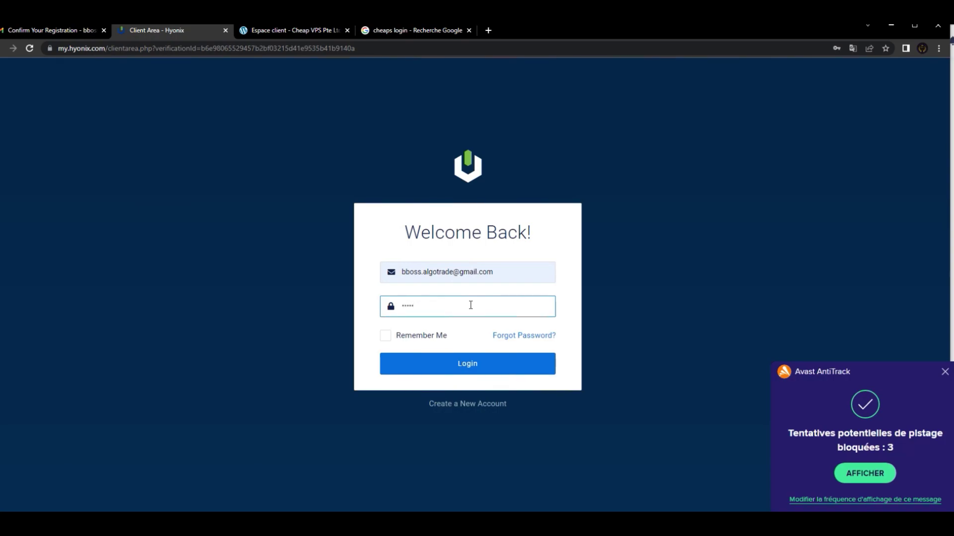
type("••••")
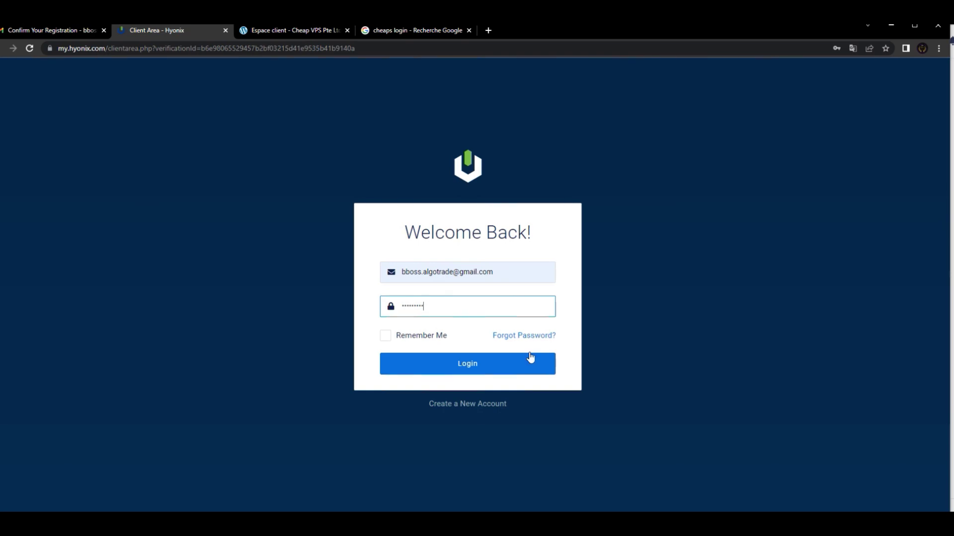
left_click(471, 367)
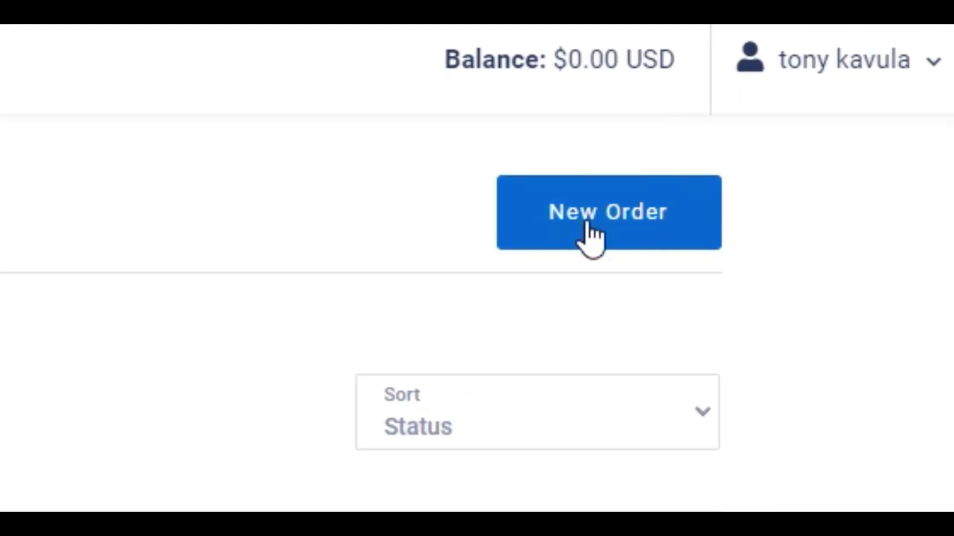
Start a new server order from the client area to reach the Deploy new server page
left_click(596, 234)
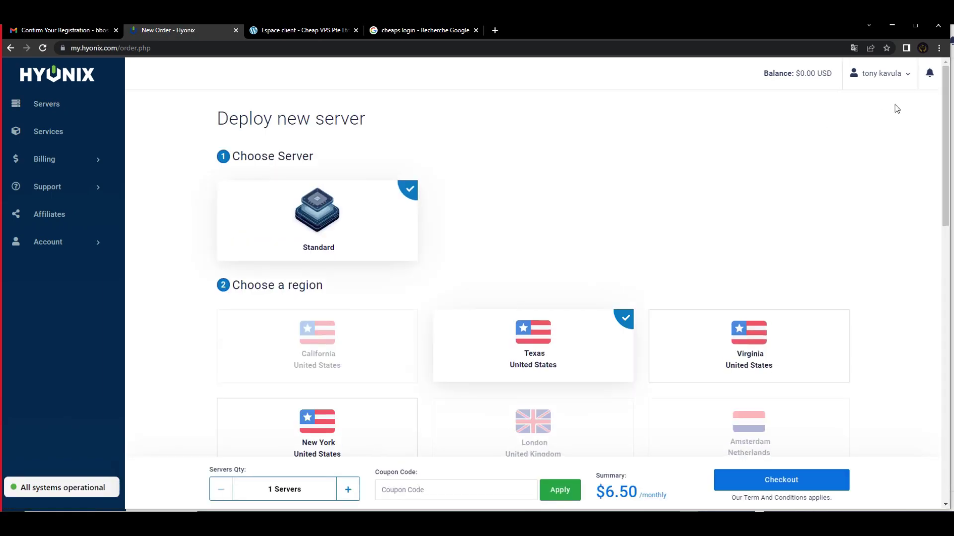
left_click_drag(947, 84, 749, 203)
Change the server's operating system from Windows 2012 R2 Licensed to Windows 2016 Licensed
scroll(739, 255, "down", 9)
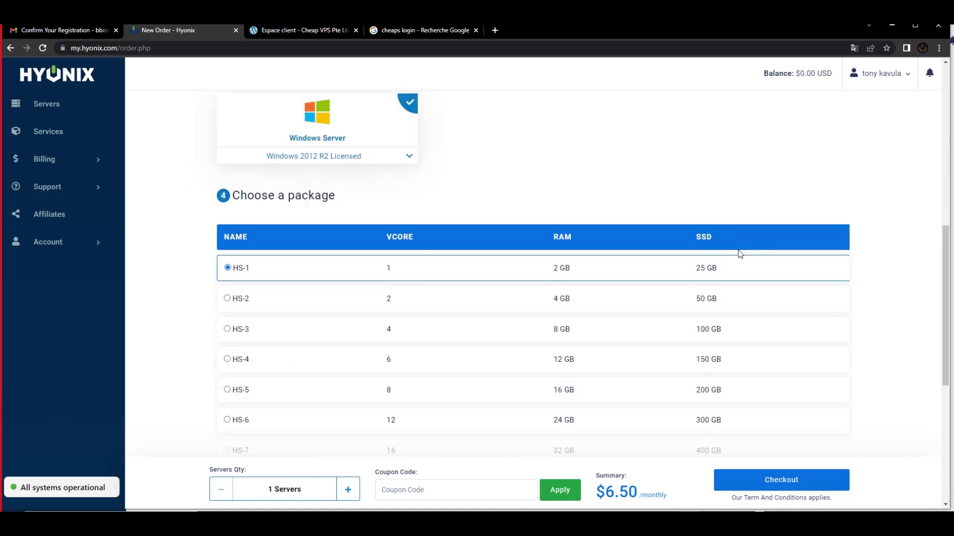
scroll(740, 255, "down", 2)
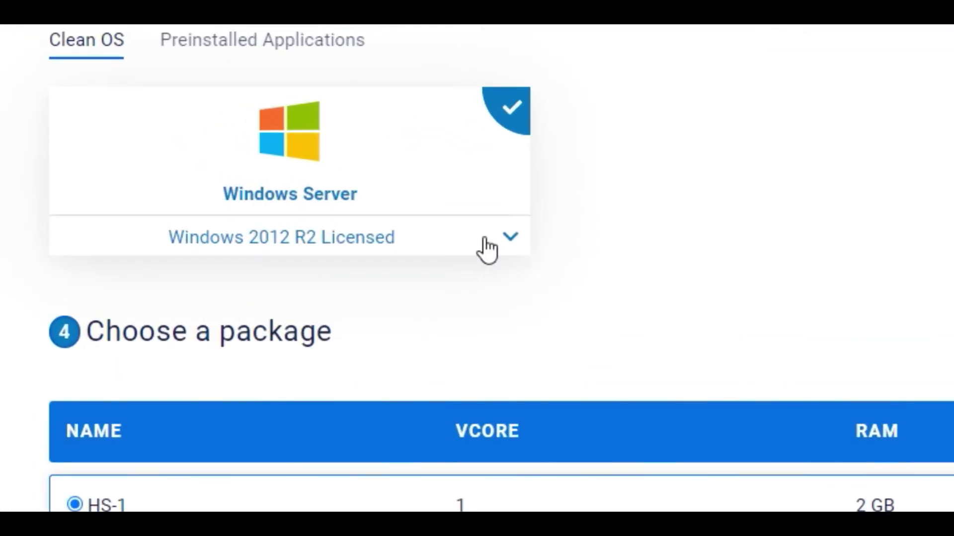
left_click(507, 243)
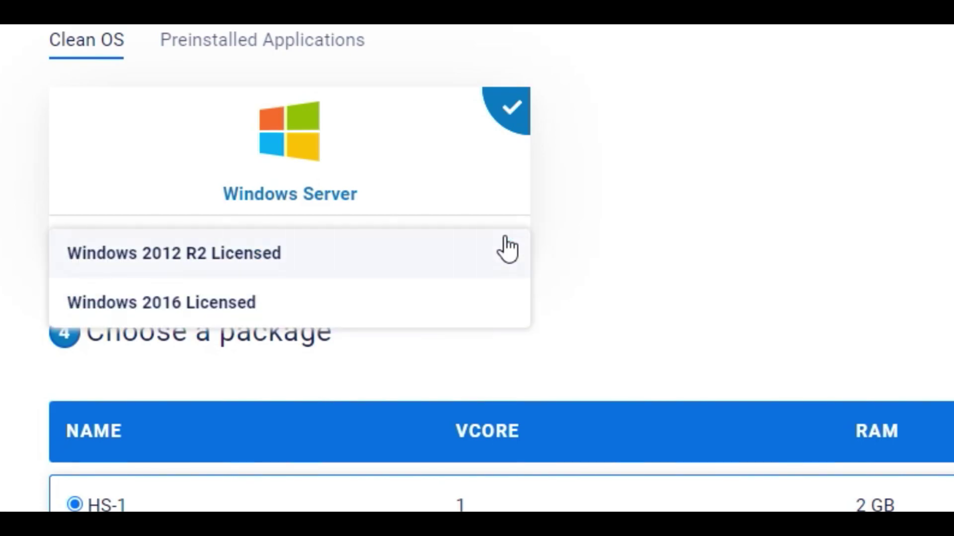
left_click(221, 302)
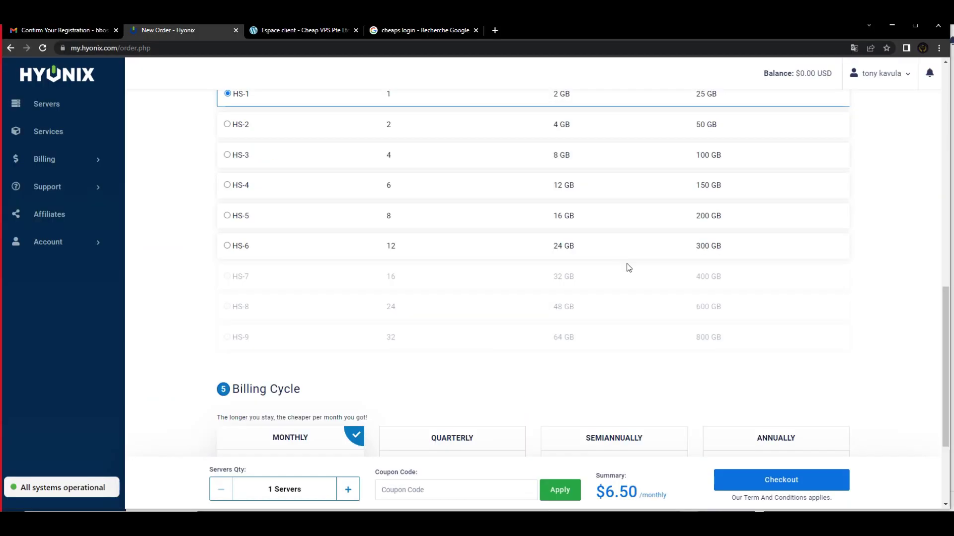
scroll(628, 268, "down", 3)
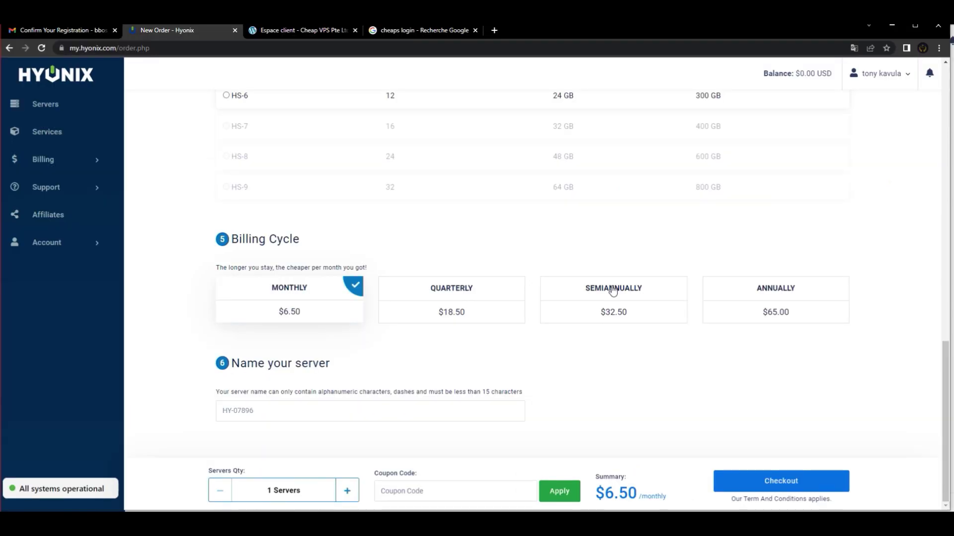
Pick semiannual billing at $32.50, name the server BbossBot2022, and check out
left_click(613, 291)
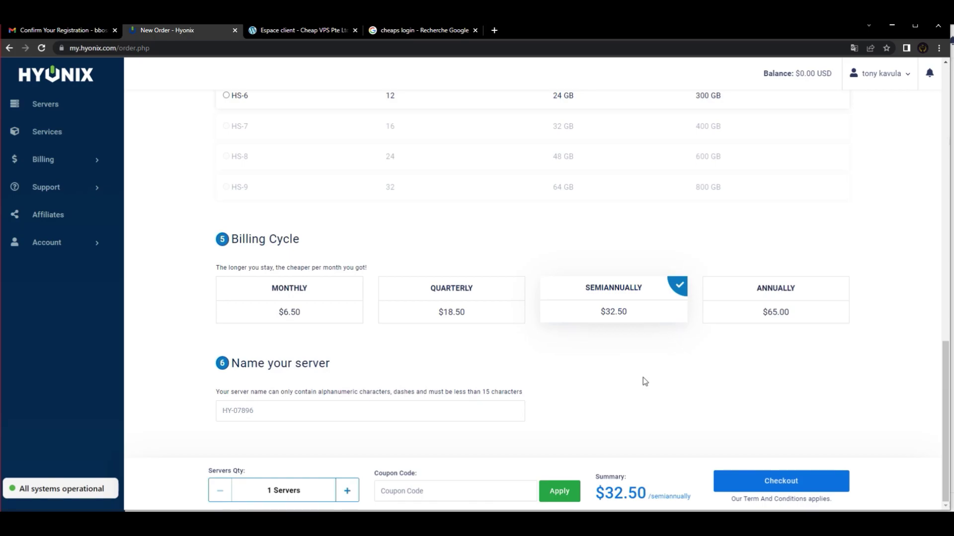
left_click(279, 411)
type("Bboss")
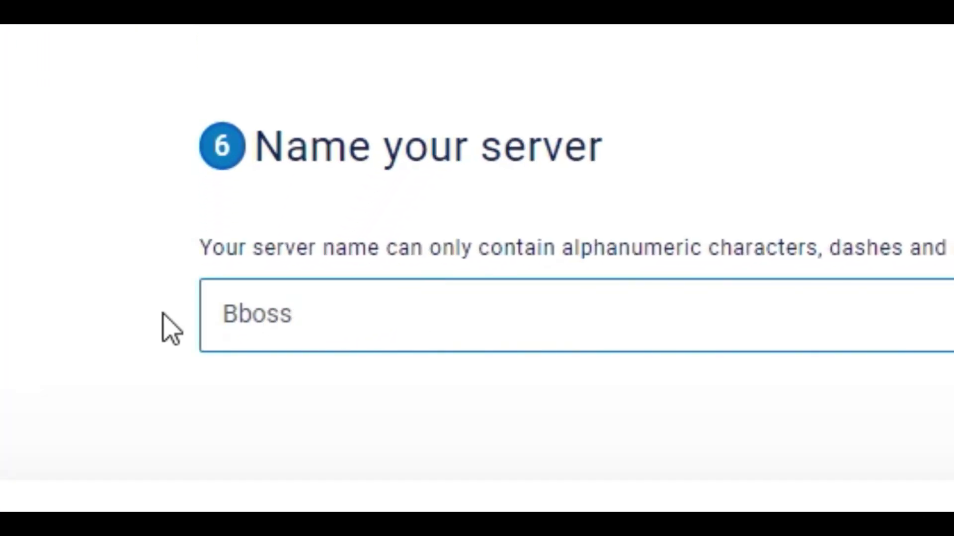
type("Bot")
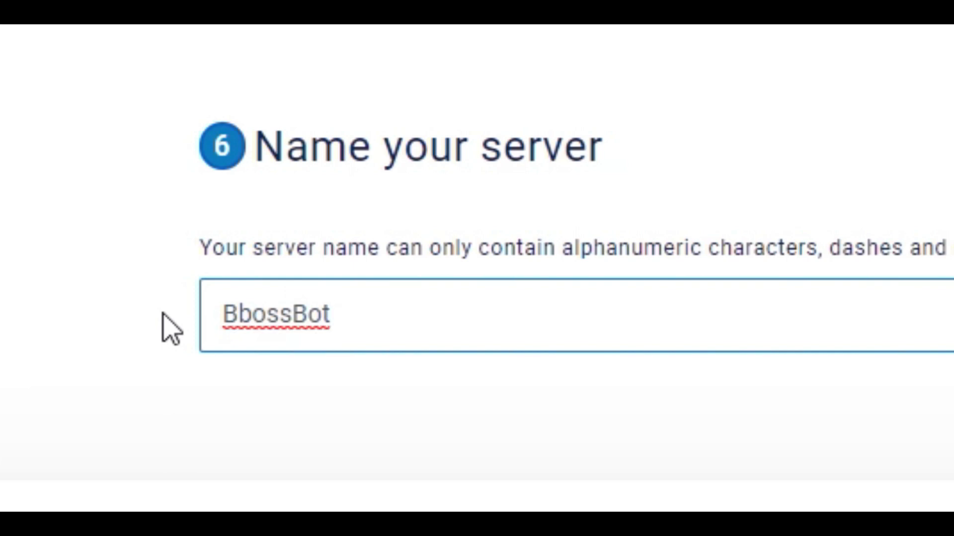
type("2022")
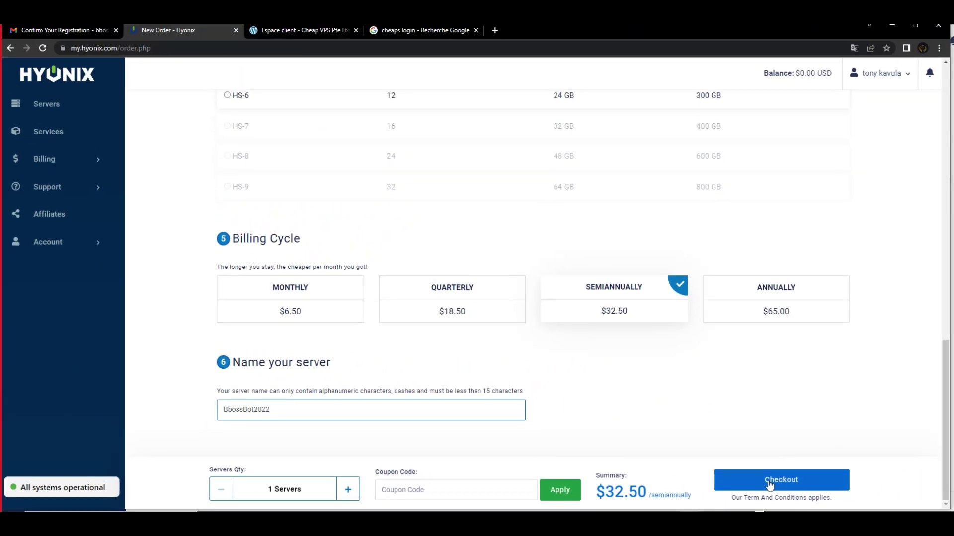
left_click(768, 480)
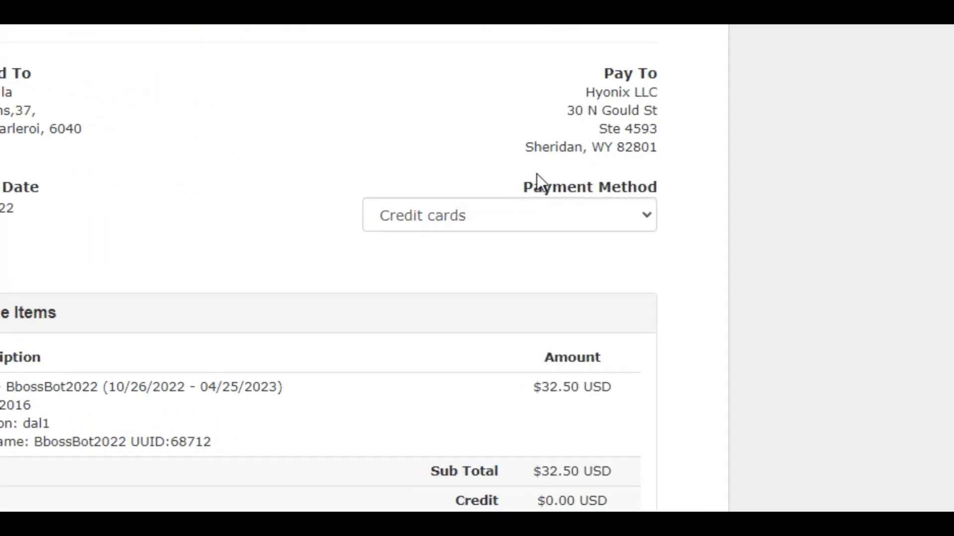
Switch the $32.50 invoice's payment method to PayPal (One-time) and start PayPal checkout
left_click(587, 216)
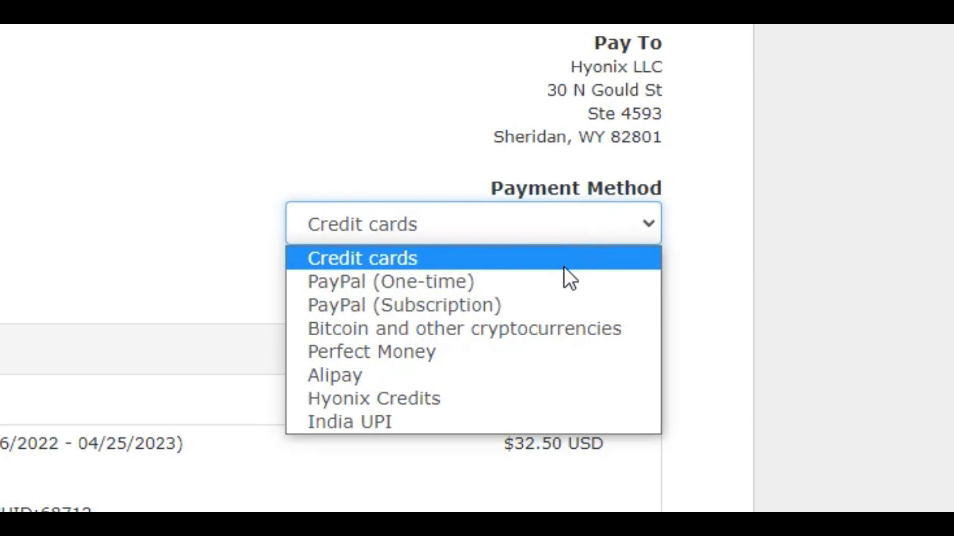
left_click(528, 282)
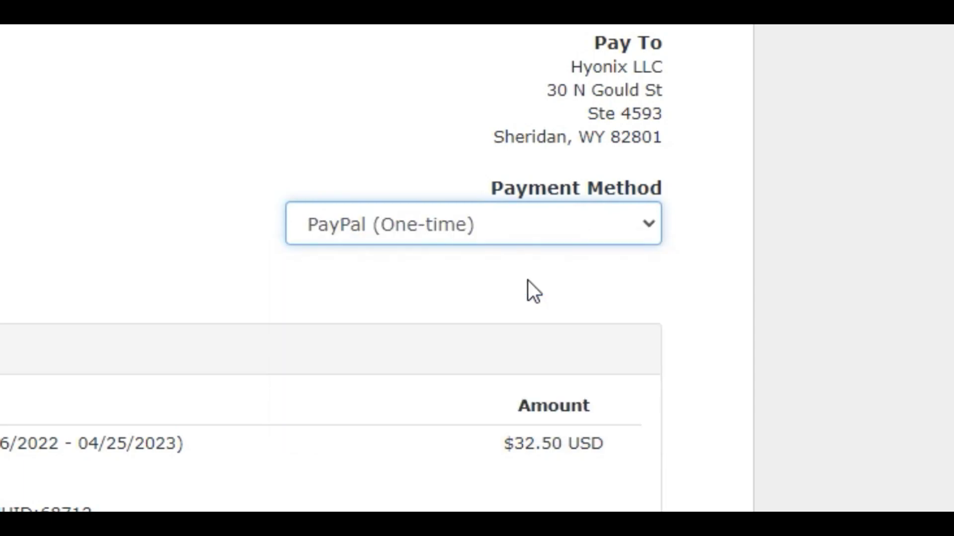
left_click(562, 151)
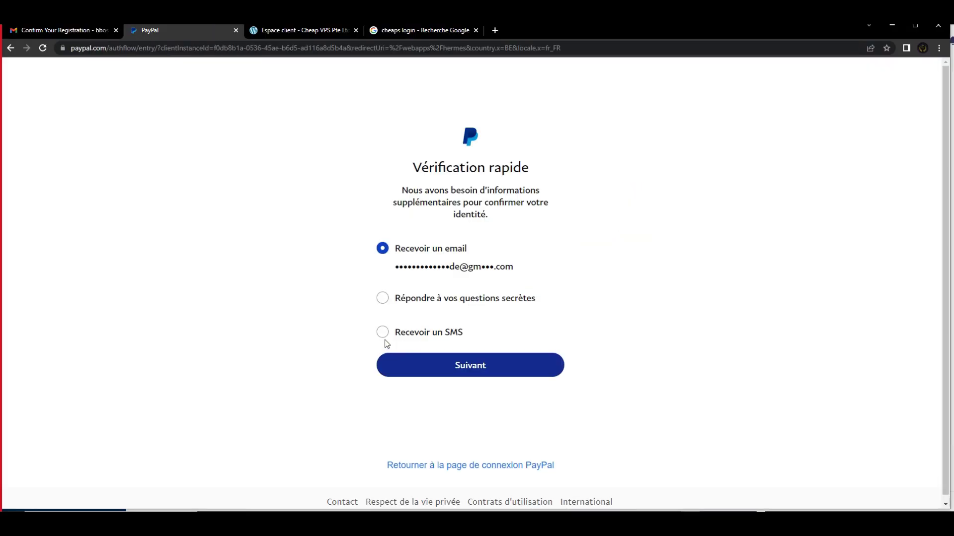
Choose 'Recevoir un SMS' for PayPal identity verification and continue to get the code
left_click(383, 337)
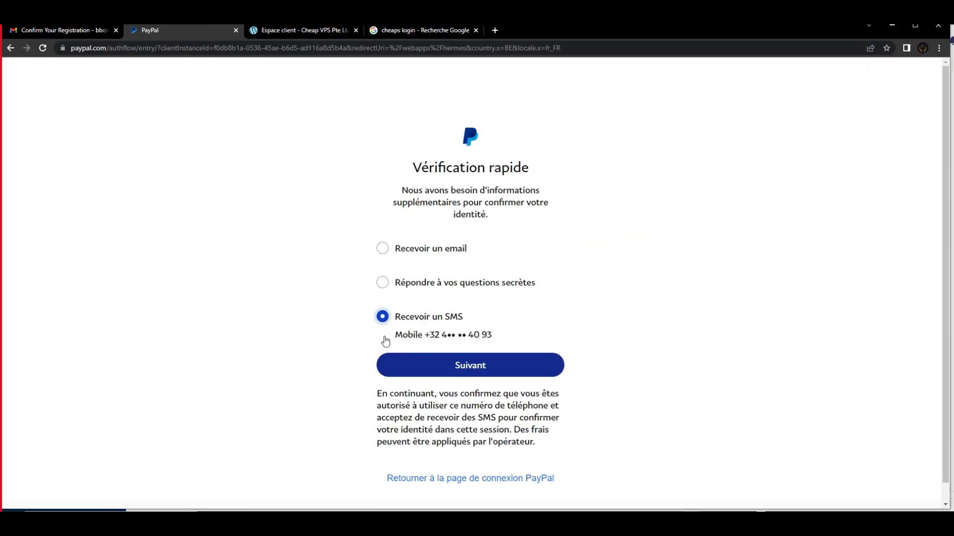
left_click(477, 365)
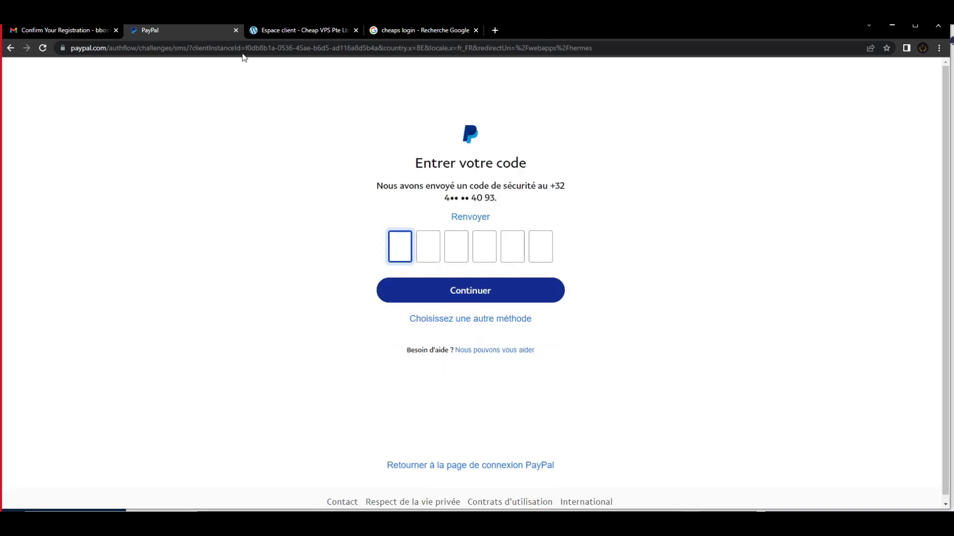
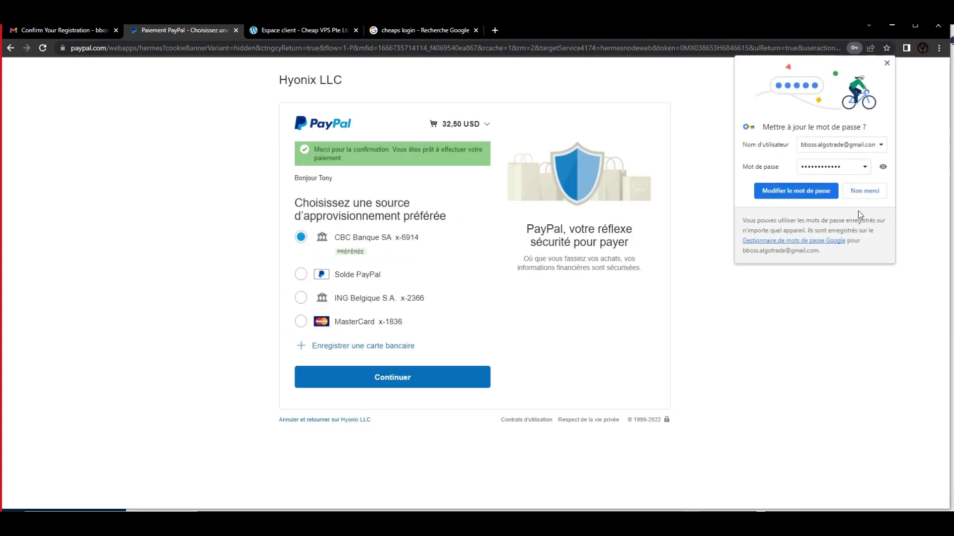
Dismiss the password prompt and pay Hyonix LLC 32,50 USD from the PayPal balance (Solde PayPal)
left_click(864, 191)
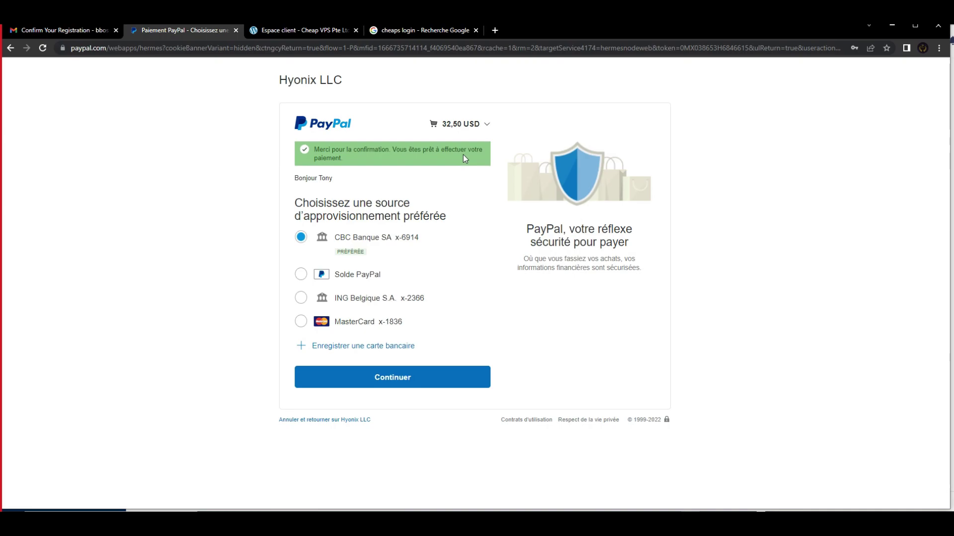
left_click(301, 274)
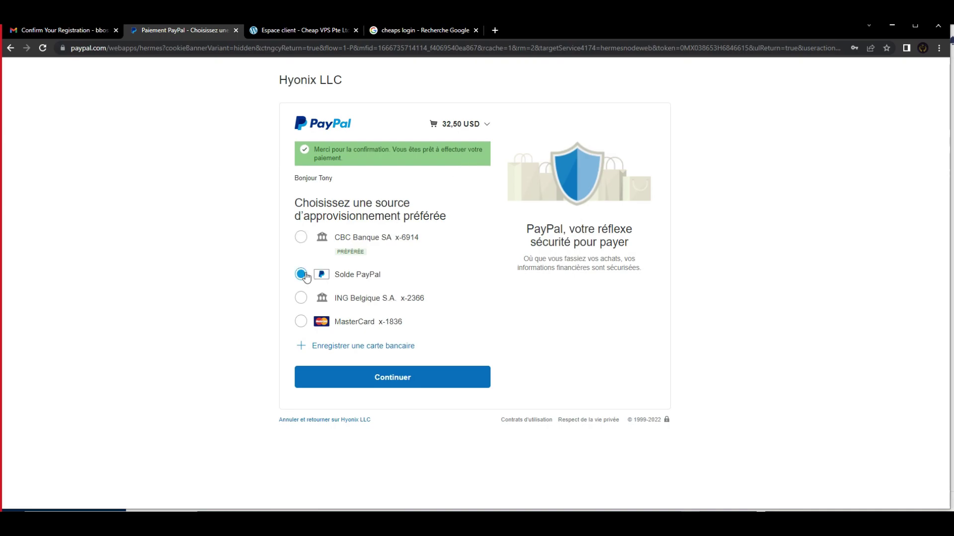
left_click(398, 379)
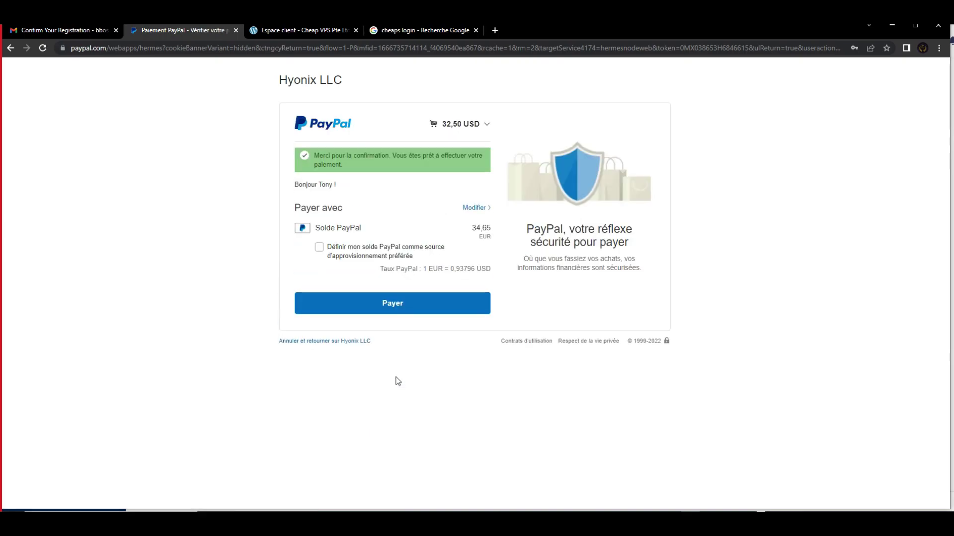
left_click(395, 304)
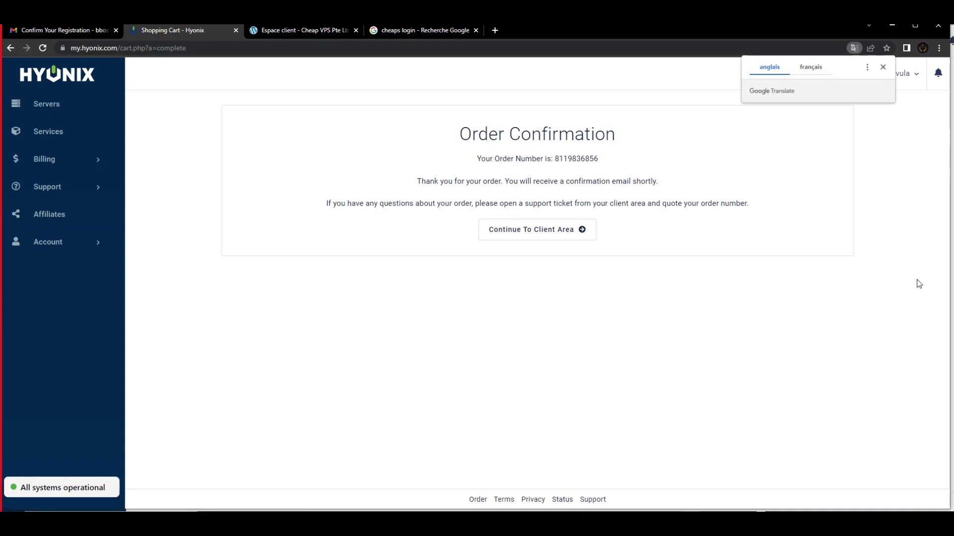
Continue to the client area, open the BbossBot2022 server's details and view its power options
left_click(526, 230)
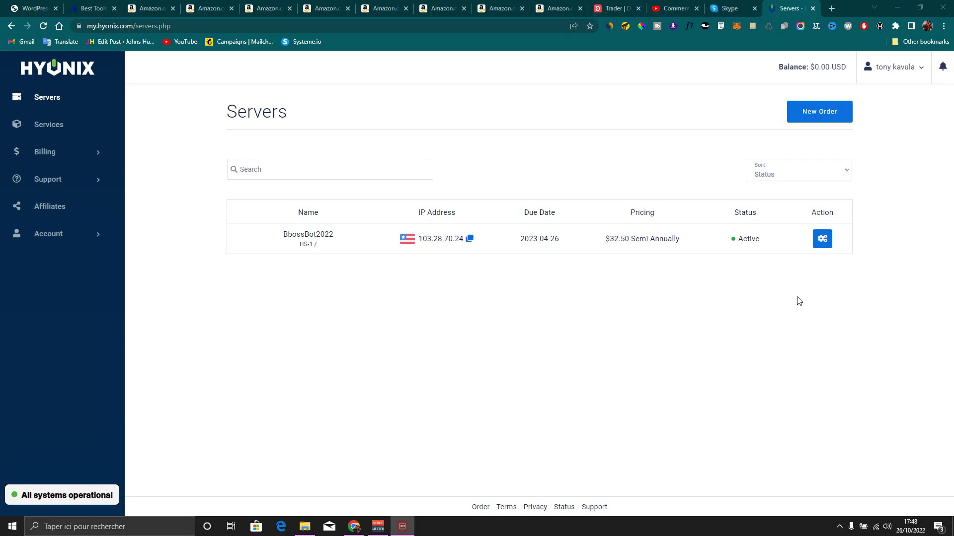
left_click(822, 240)
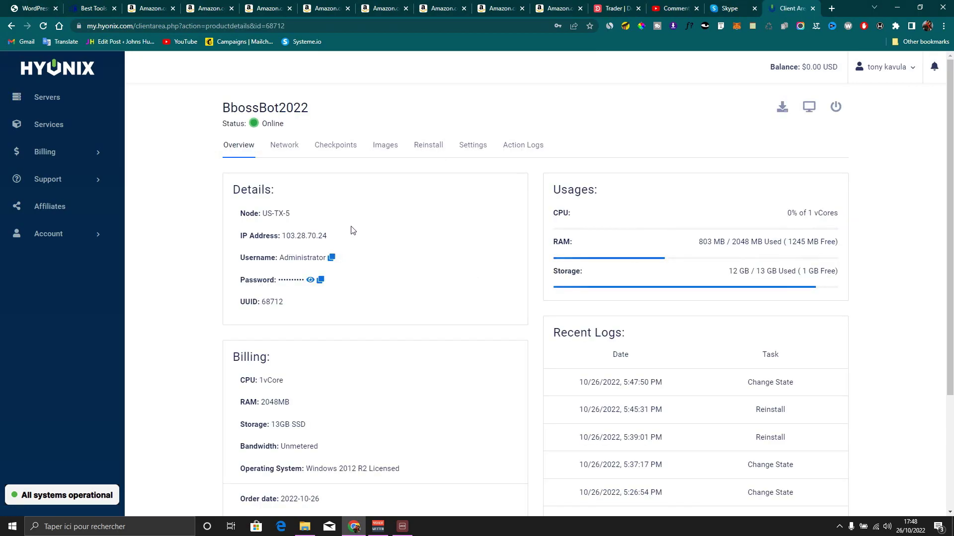
left_click_drag(240, 108, 268, 108)
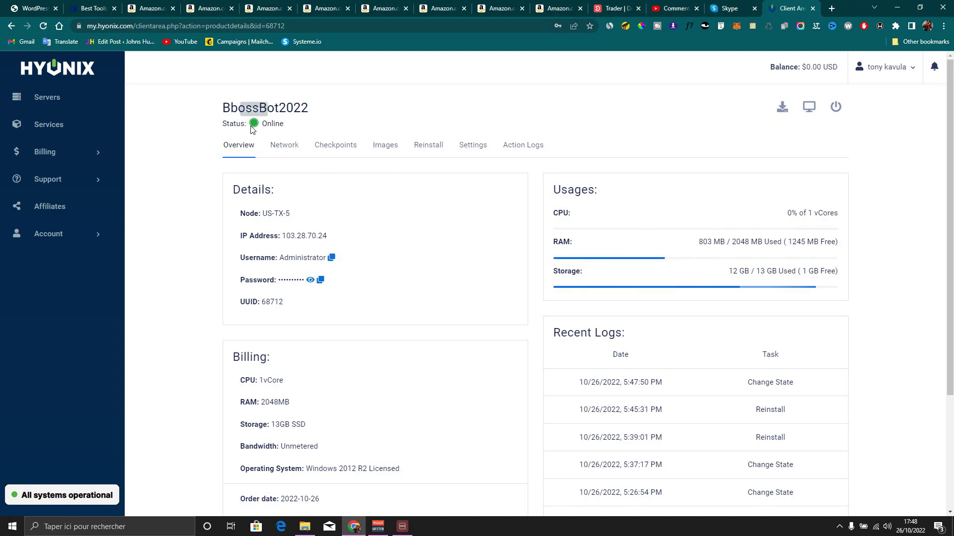
left_click(252, 130)
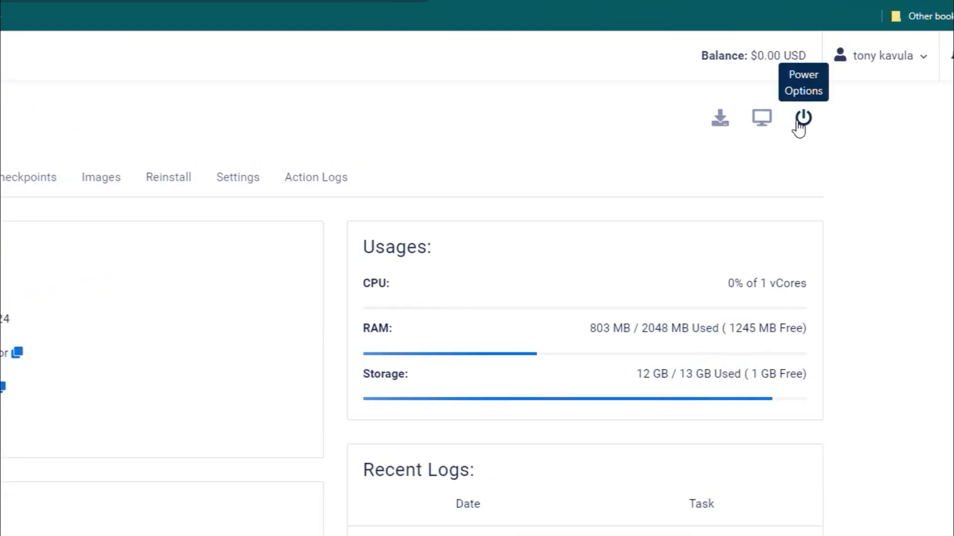
left_click(799, 126)
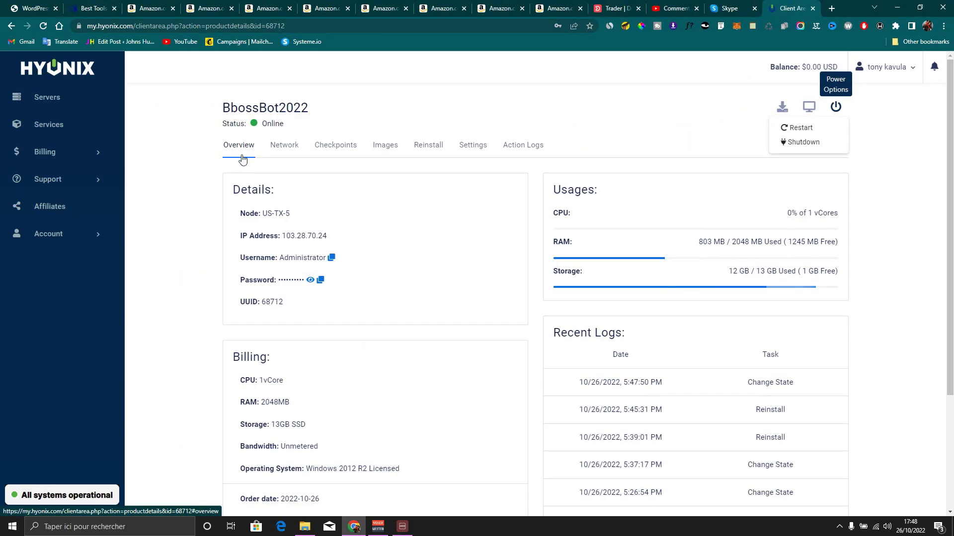
Open the server's web console, scroll through its details, then bring up Windows search
left_click(809, 107)
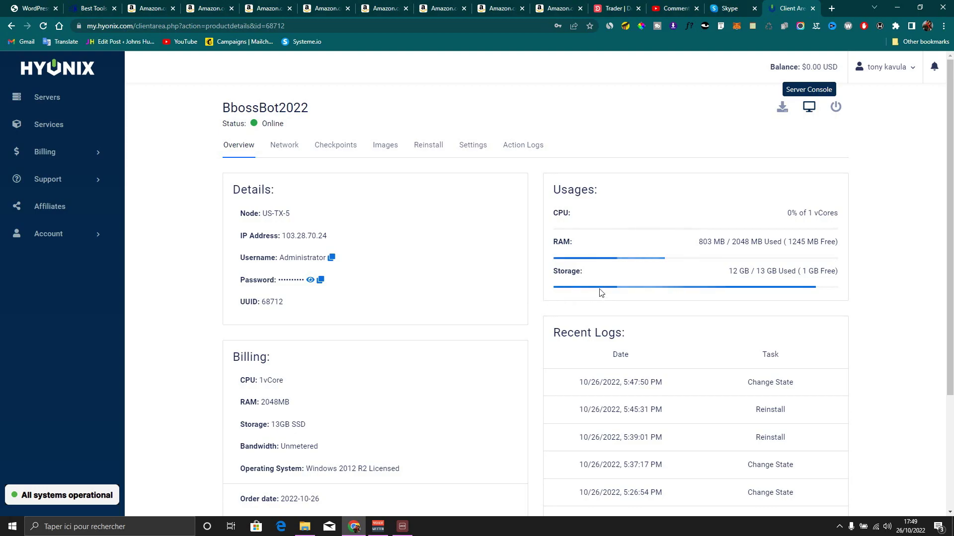
scroll(283, 242, "down", 3)
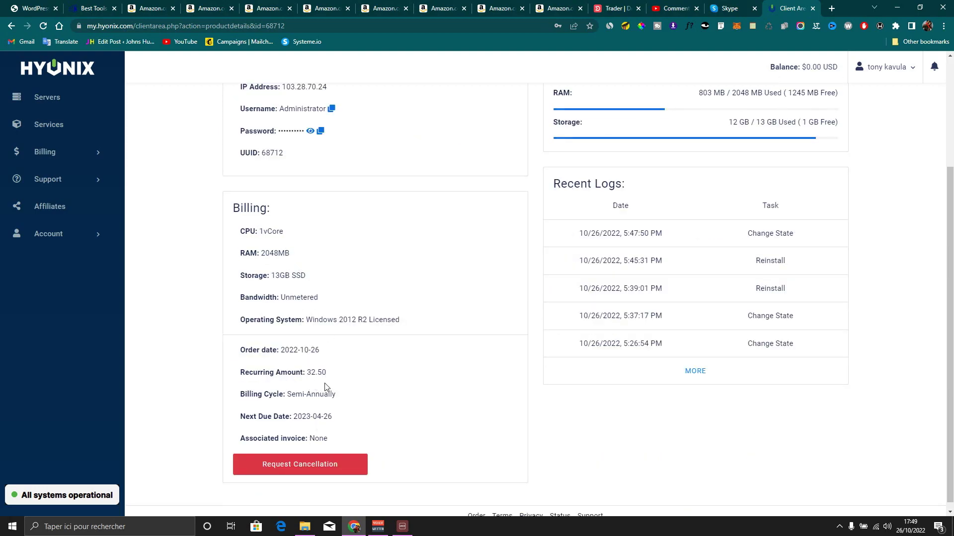
scroll(350, 375, "up", 3)
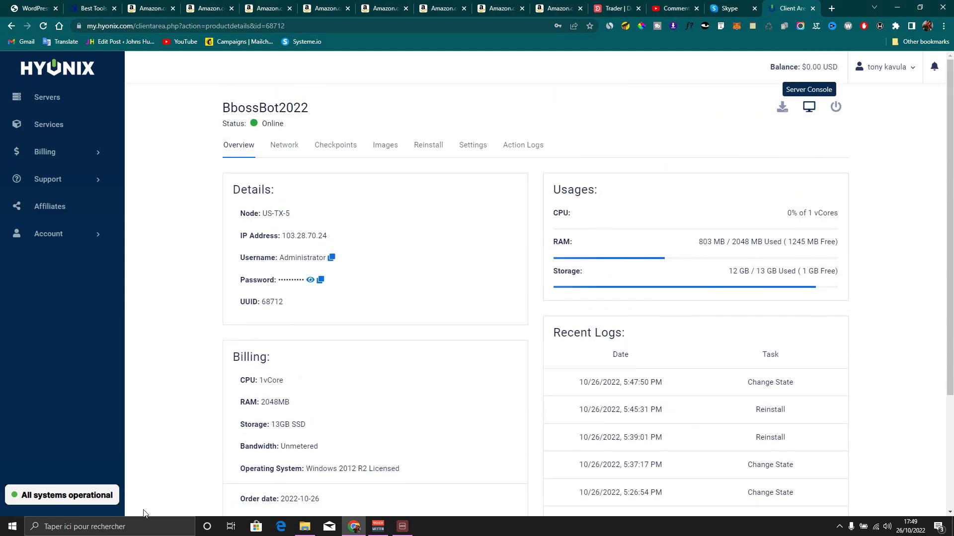
left_click(138, 530)
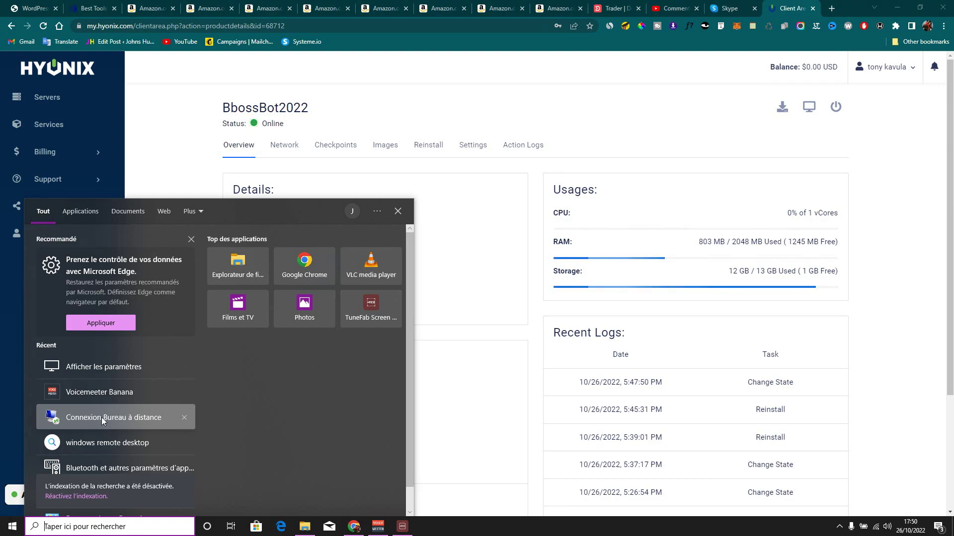
Launch Remote Desktop Connection and add local drives under Ressources locales > Autres
left_click(102, 418)
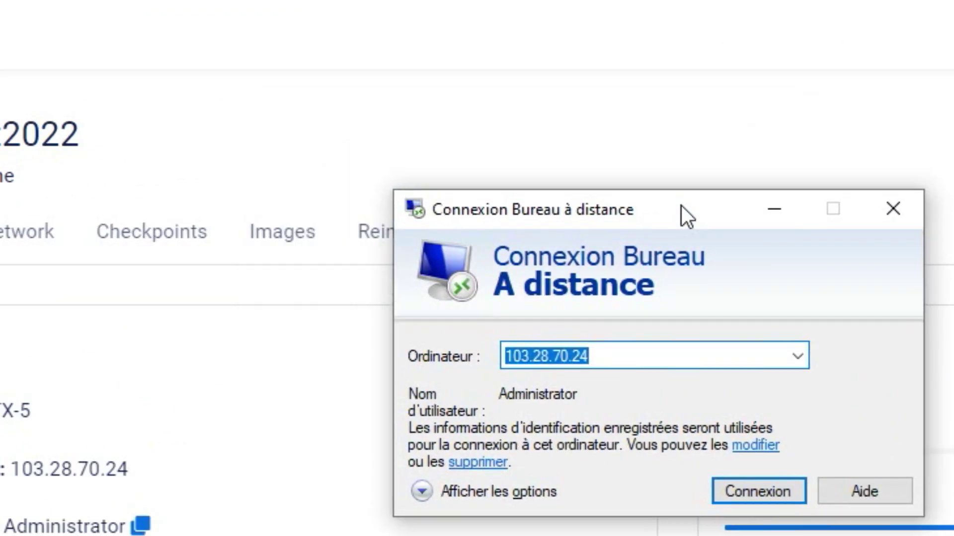
left_click_drag(682, 205, 762, 260)
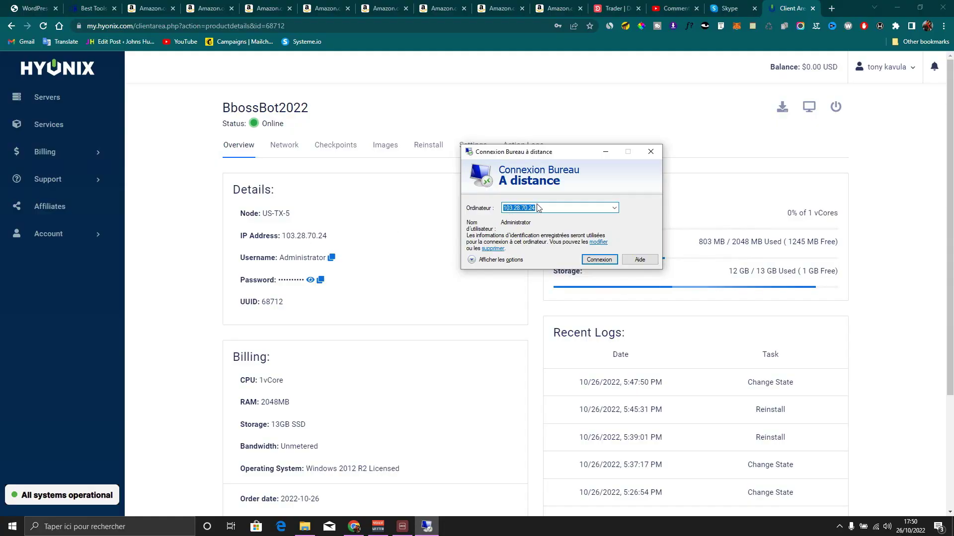
left_click(507, 261)
left_click(537, 208)
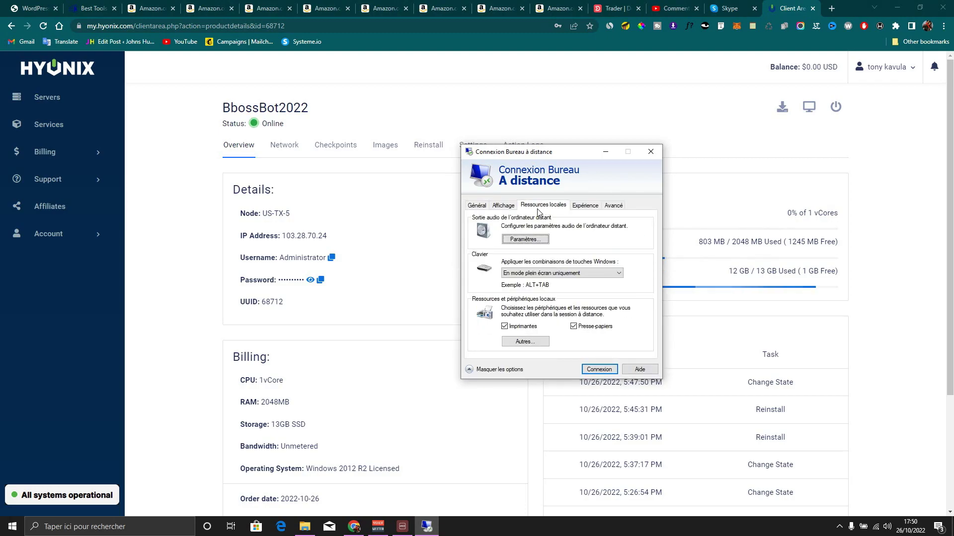
left_click(526, 342)
left_click(482, 293)
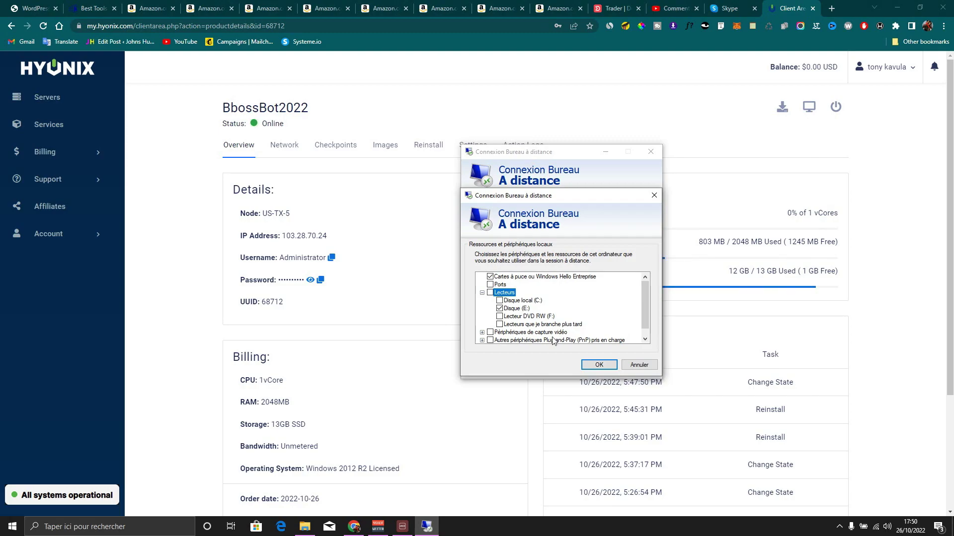
left_click(598, 365)
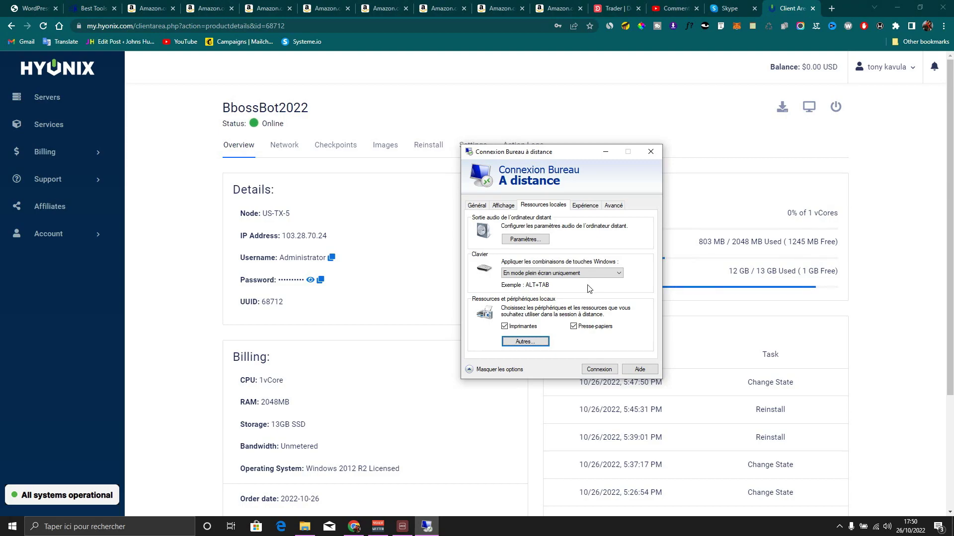
Apply Windows key combinations only in full screen and confirm sharing the E: drive
left_click(576, 277)
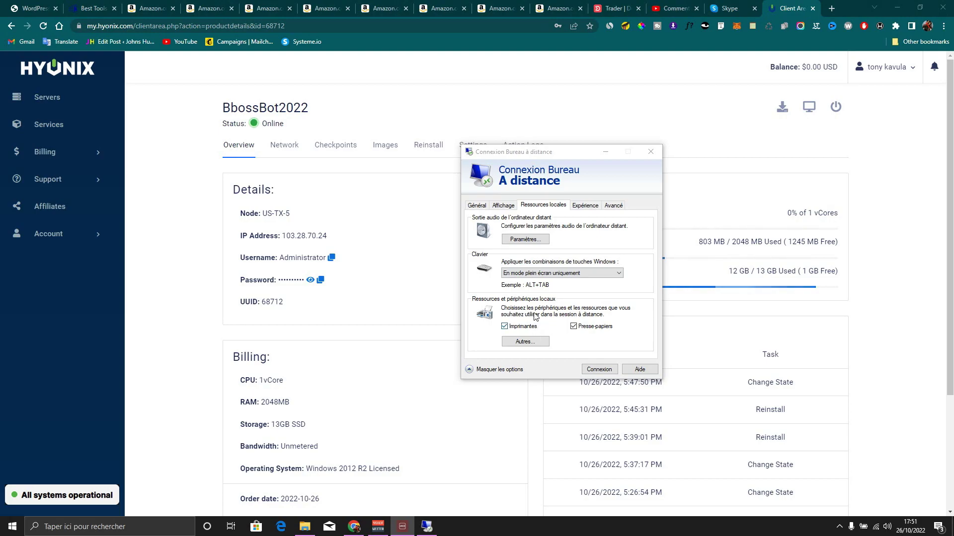
left_click(546, 274)
left_click(568, 254)
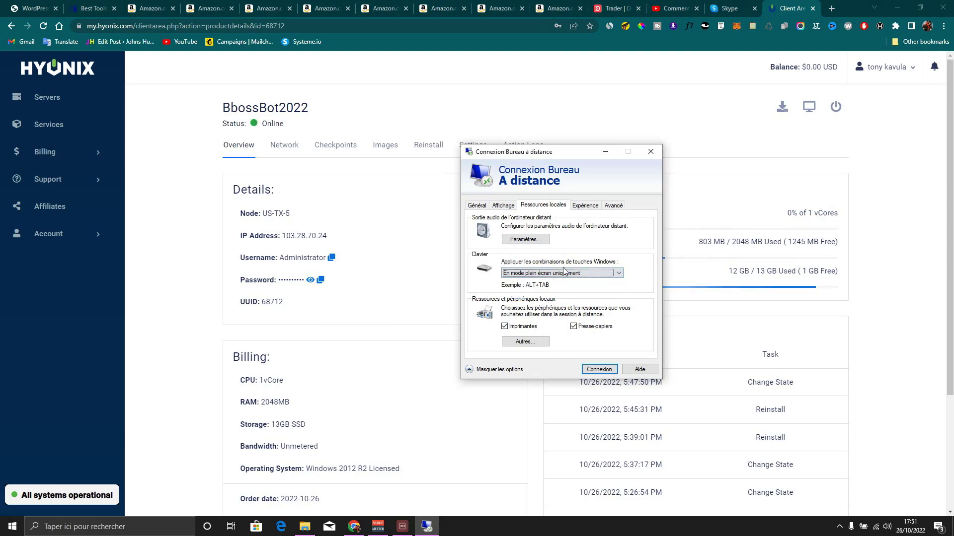
left_click(525, 342)
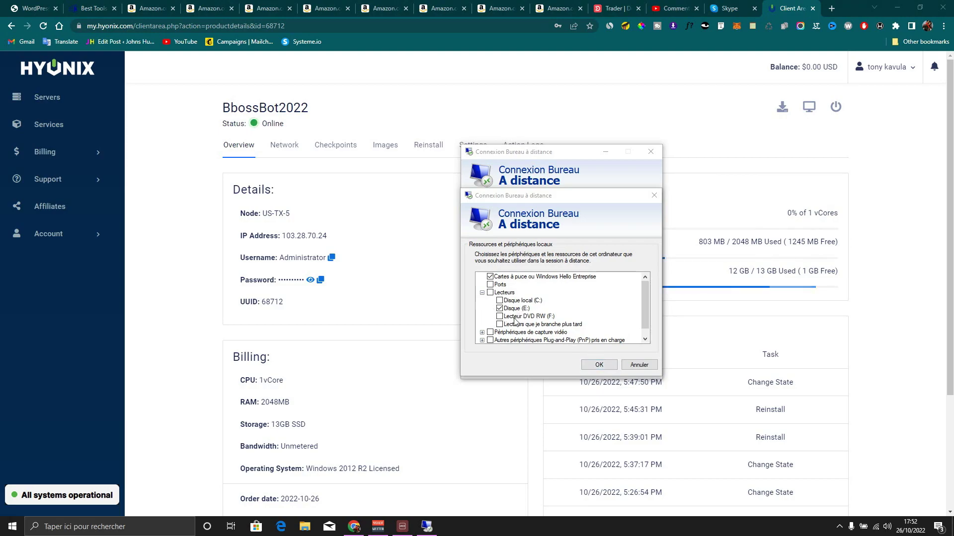
left_click(599, 365)
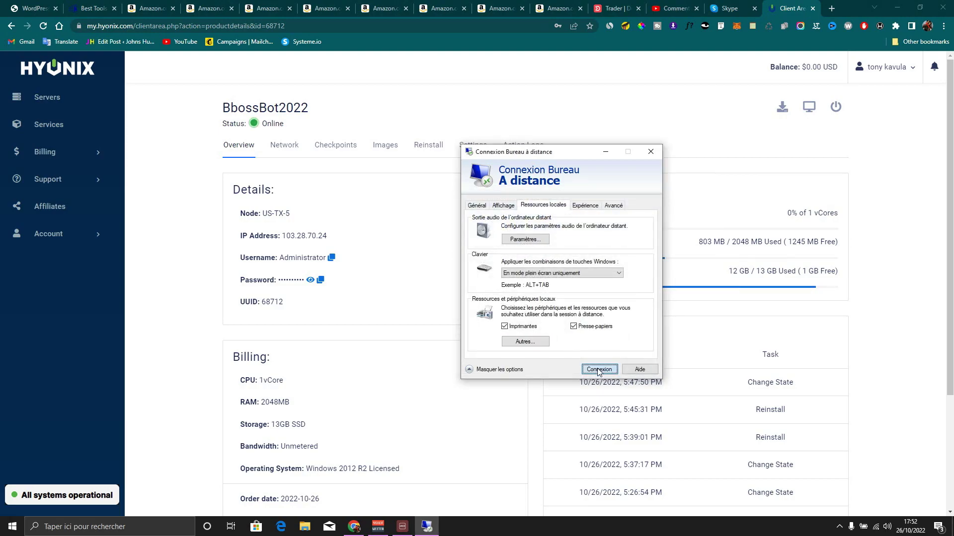
Connect to 103.28.70.24 with the pasted administrator password and accept the certificate warning
left_click(598, 365)
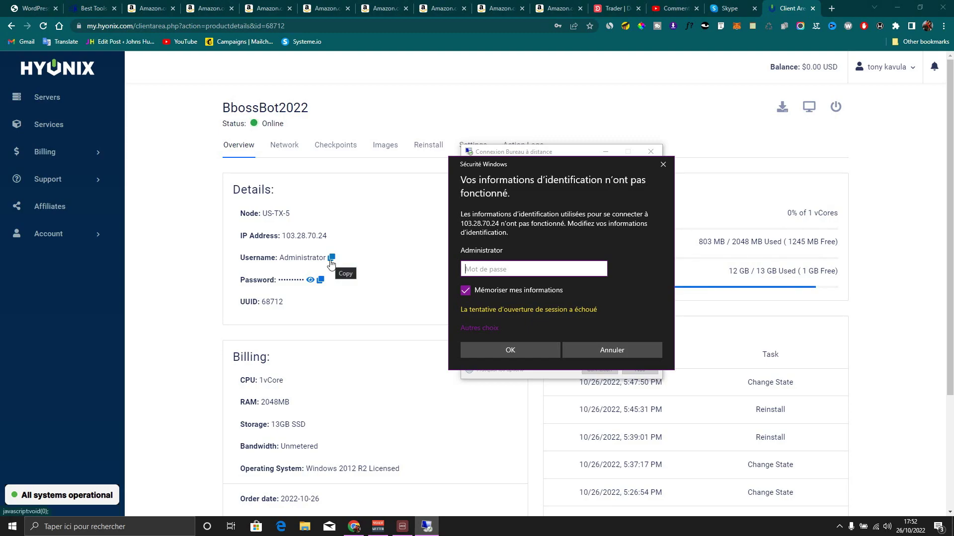
left_click(320, 280)
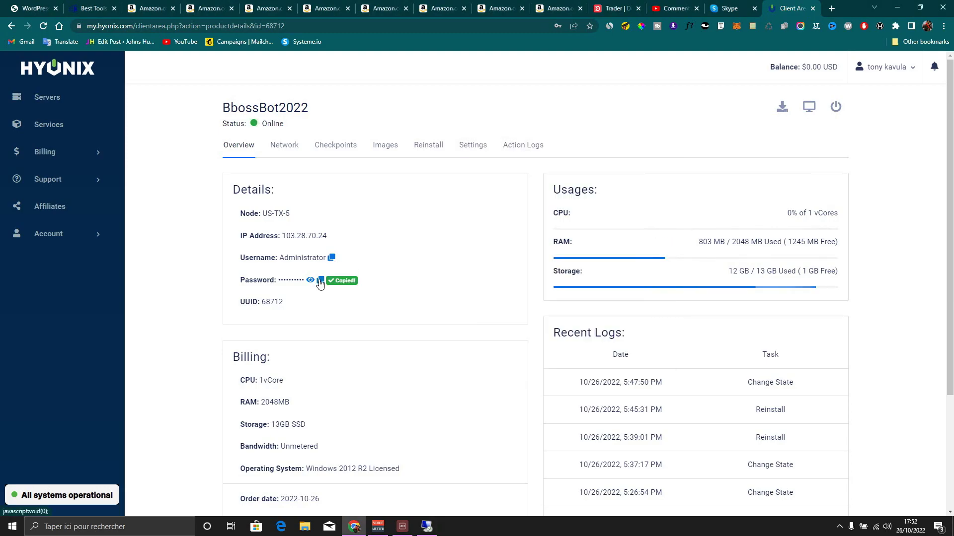
left_click(426, 526)
left_click(565, 271)
key("ctrl+v")
left_click(523, 352)
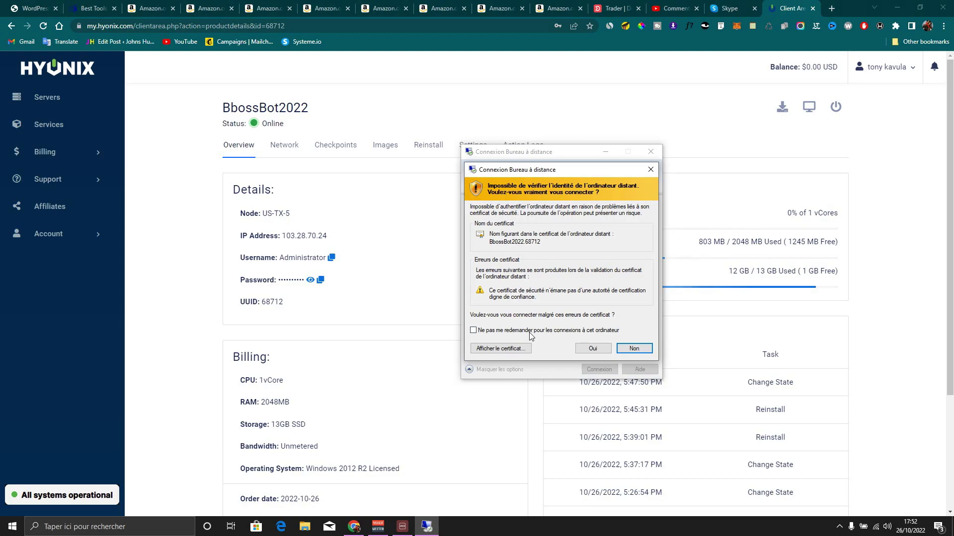
left_click(593, 349)
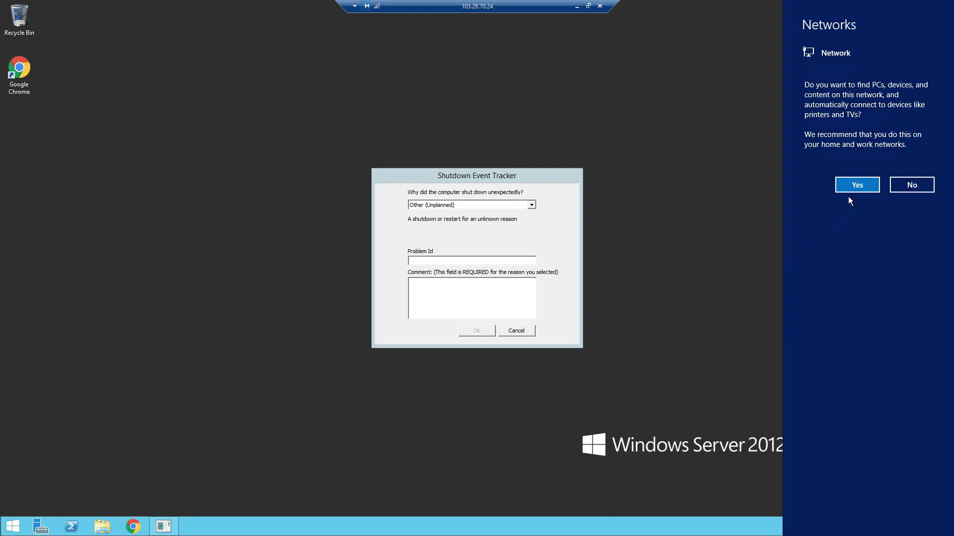
Allow network discovery, dismiss the Shutdown Event Tracker, and make the remote session fill the screen
left_click(857, 181)
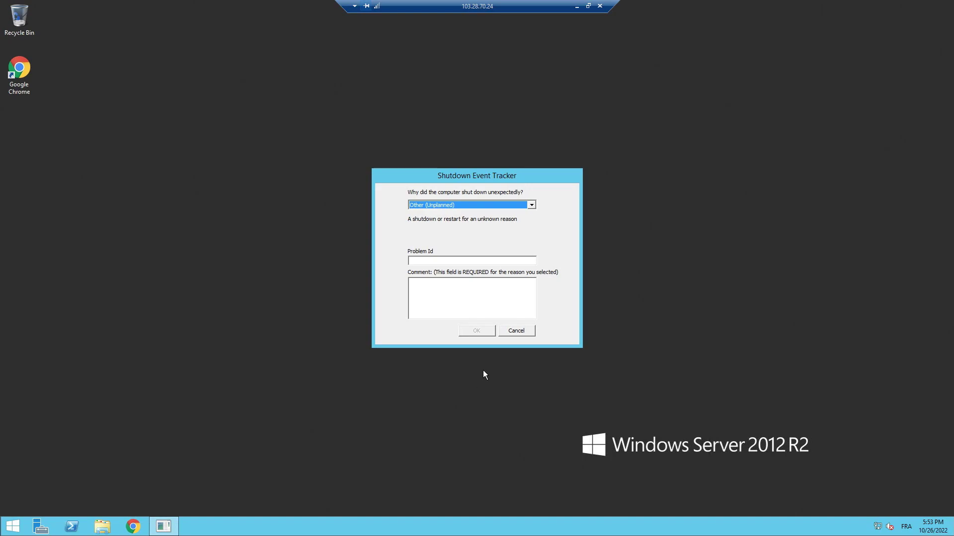
left_click(515, 331)
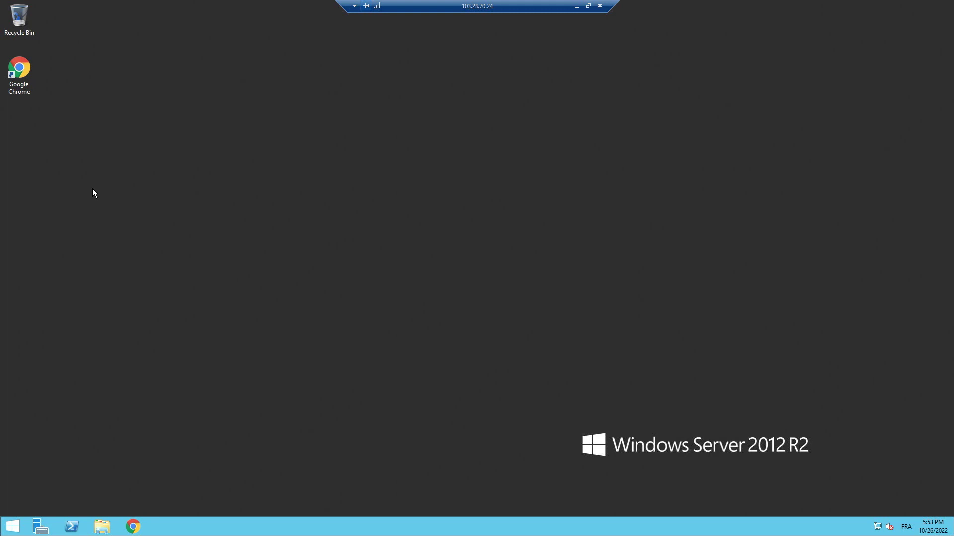
left_click(588, 5)
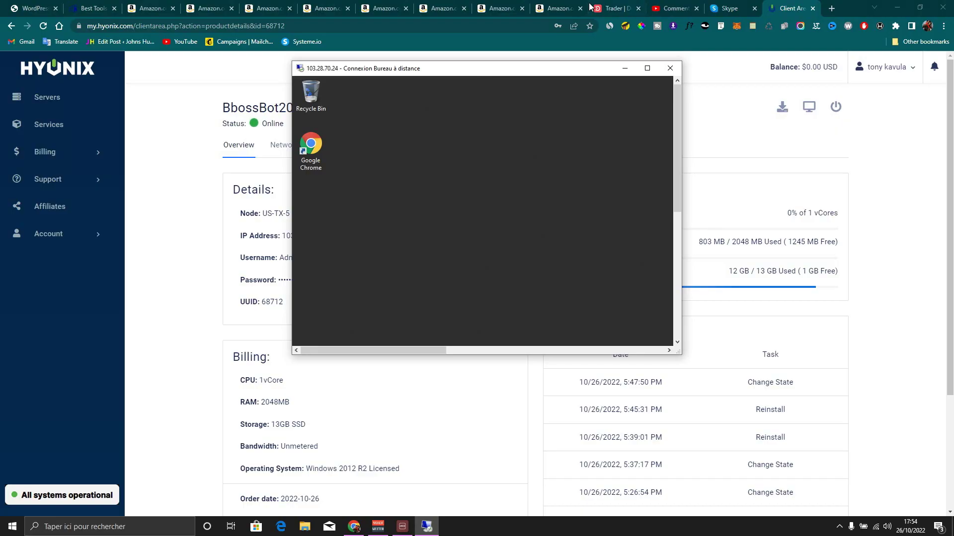
left_click_drag(437, 351, 541, 244)
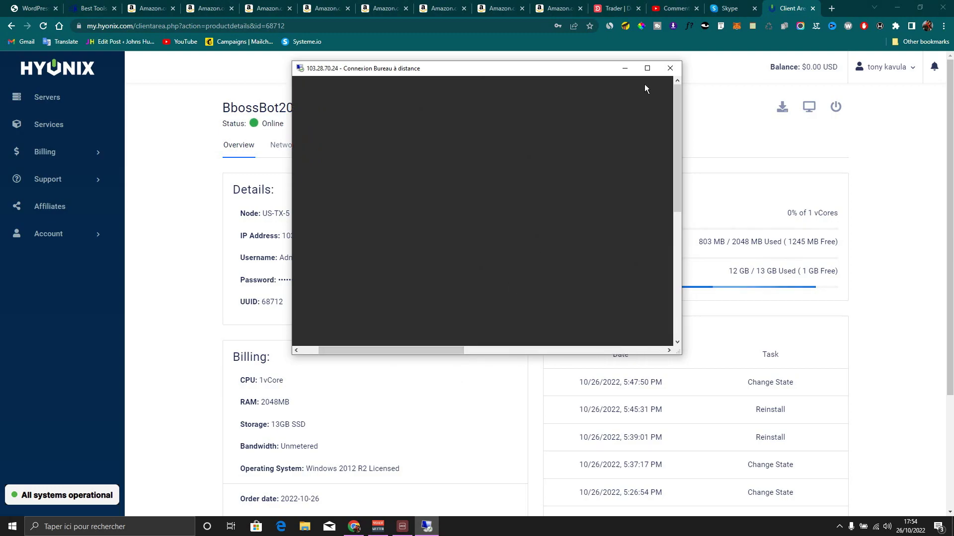
left_click(646, 69)
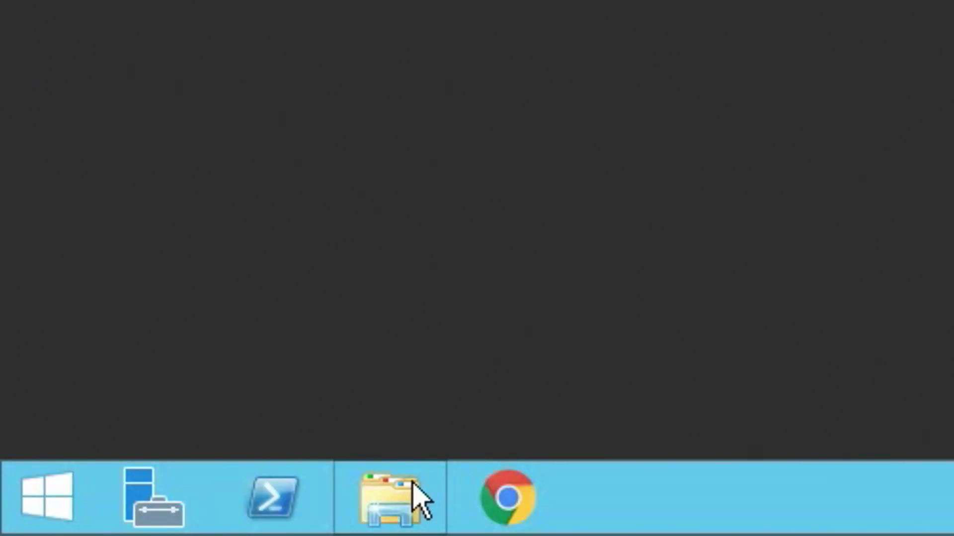
Browse the server's This PC to the shared E drive's BBossBot folder
left_click(413, 484)
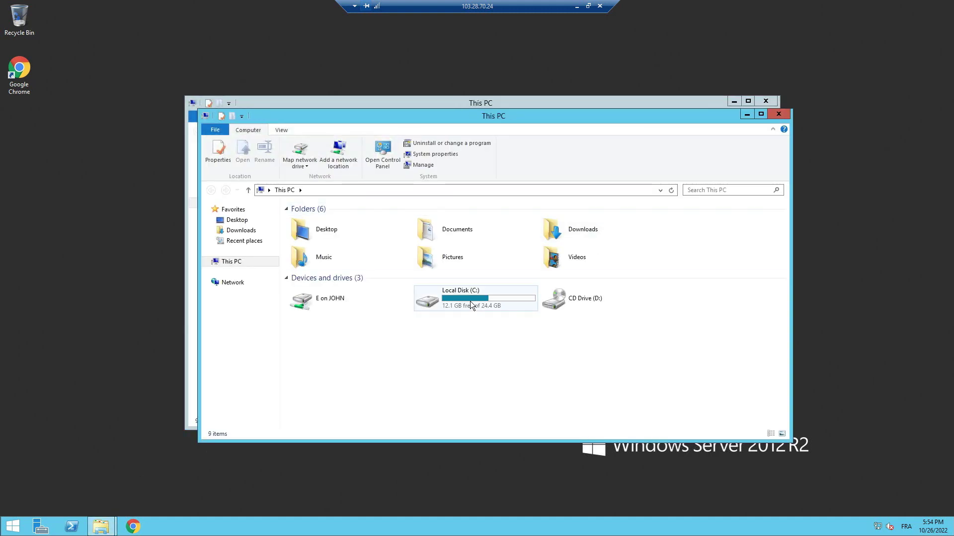
key("ctrl+w")
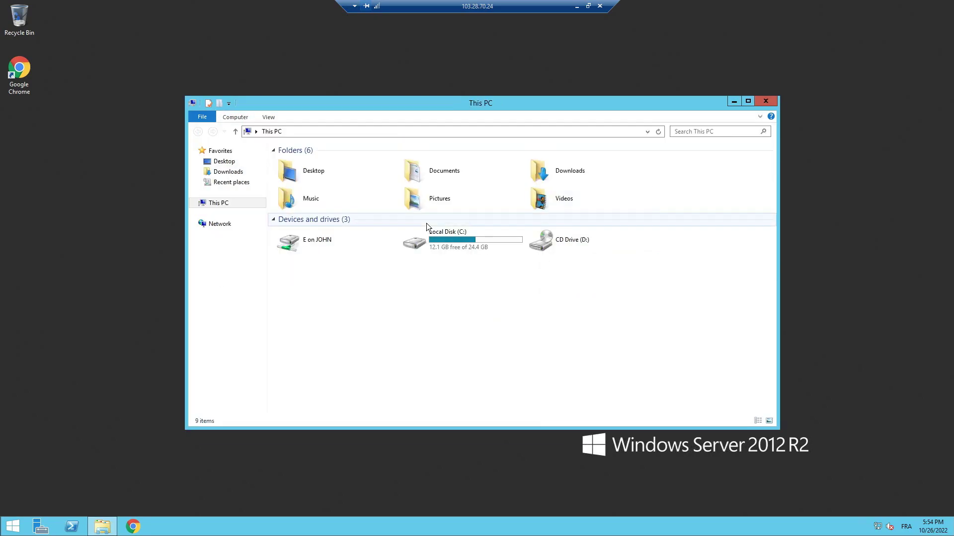
double_click(300, 245)
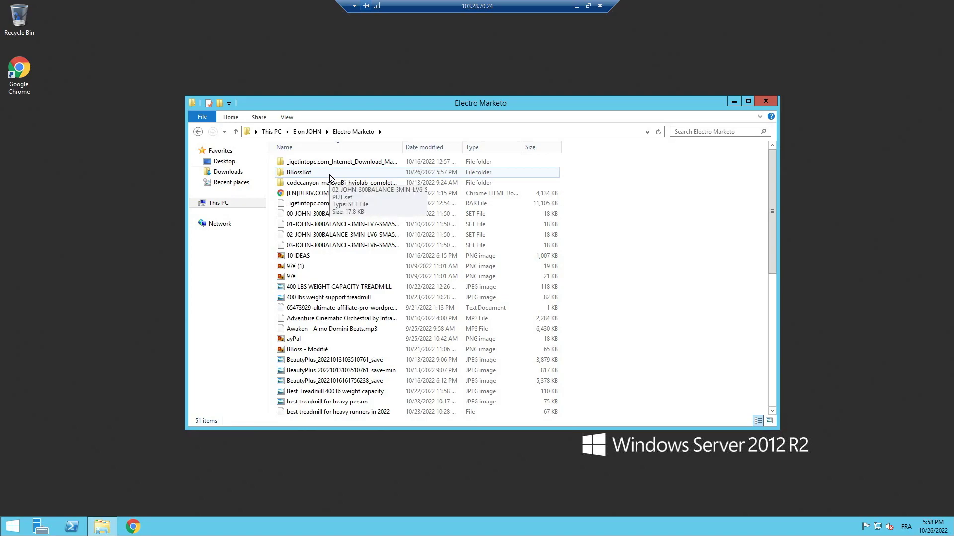
double_click(329, 174)
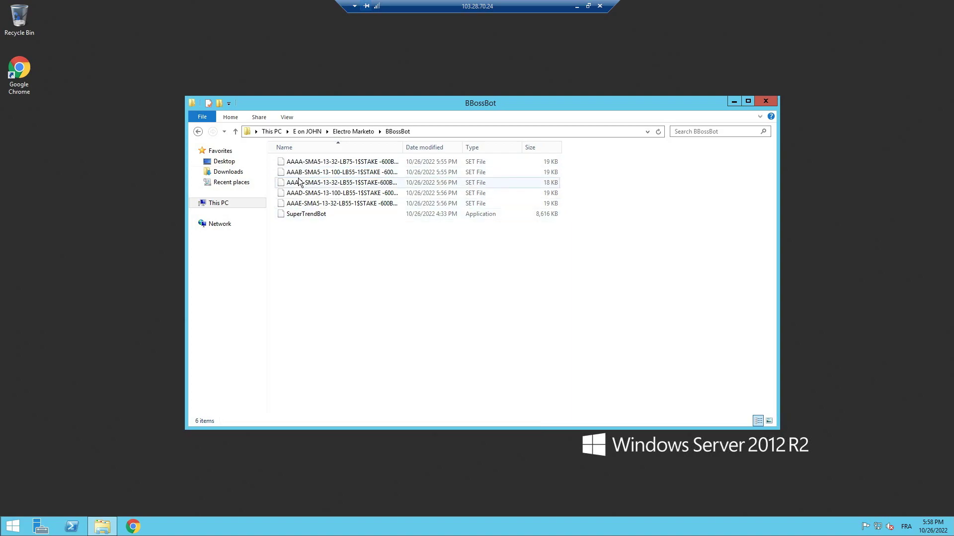
Select all six files (five .set files and SuperTrendBot) and copy them
left_click(321, 213)
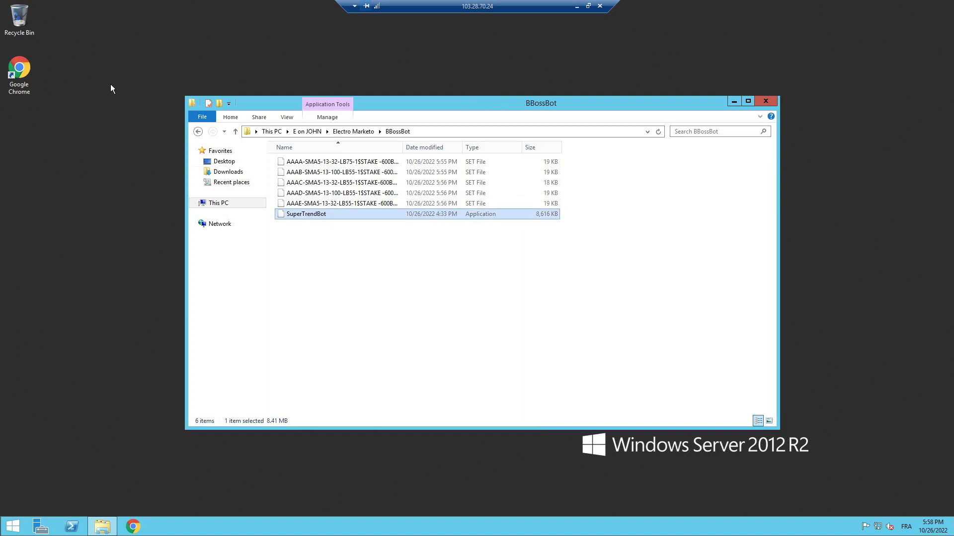
left_click(385, 236)
left_click_drag(397, 277, 381, 151)
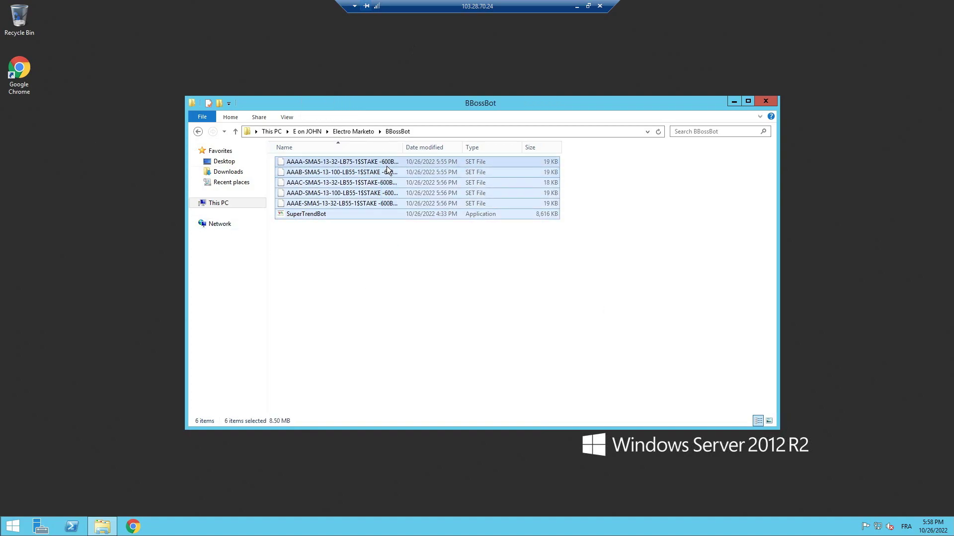
right_click(386, 166)
left_click(412, 197)
Create a new desktop folder named BBossBot
right_click(113, 34)
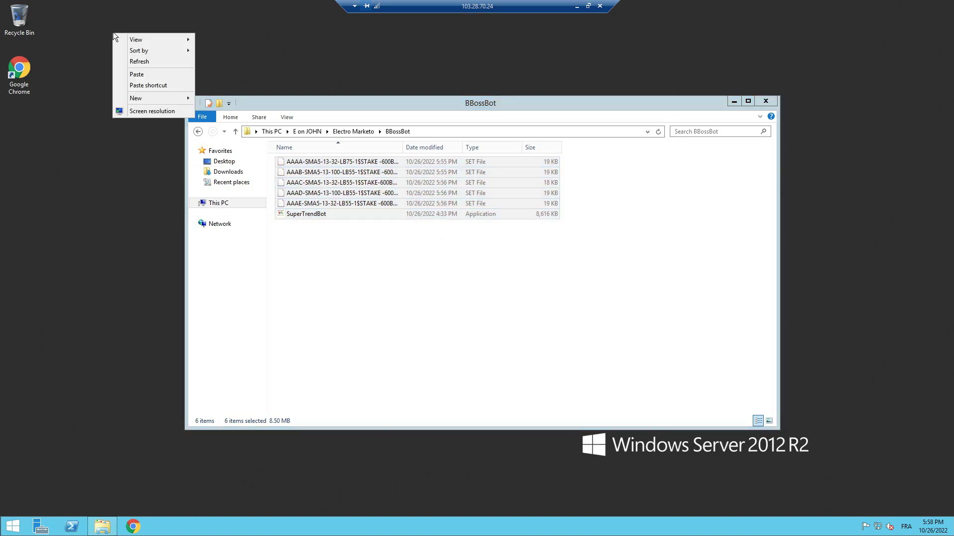
mouse_move(138, 98)
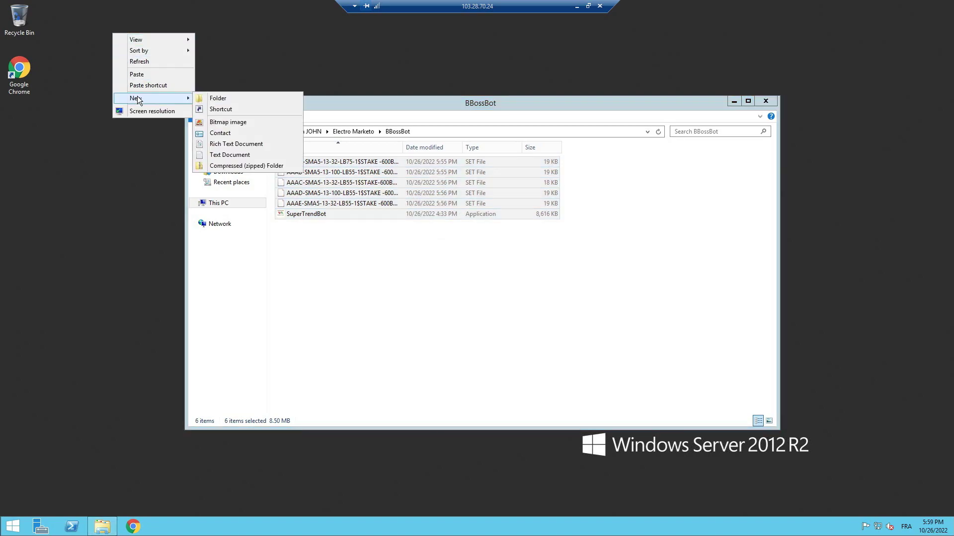
left_click(209, 97)
type("BBossBot")
key("Return")
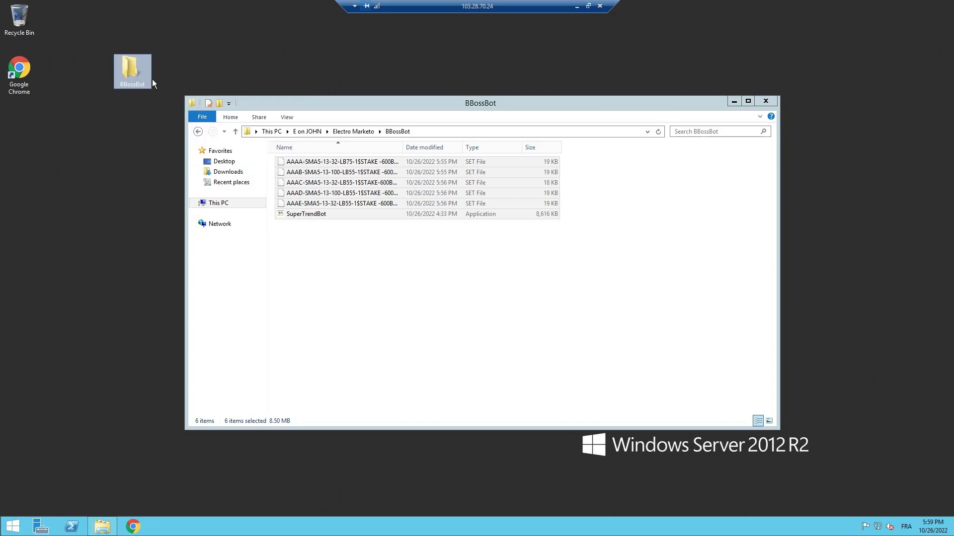
Paste the copied files into the BBossBot folder, close both windows, and move its icon left
left_click(113, 73)
double_click(130, 68)
right_click(384, 243)
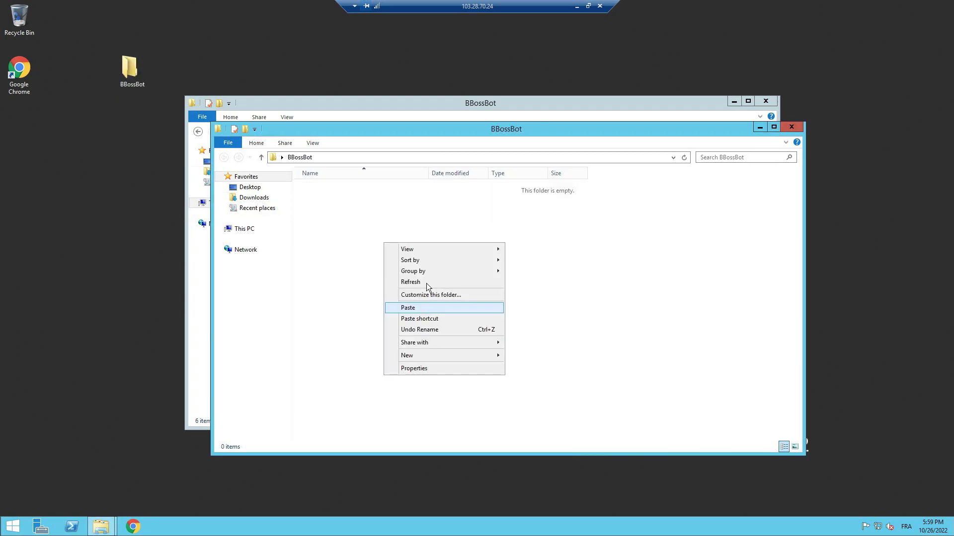
left_click(439, 308)
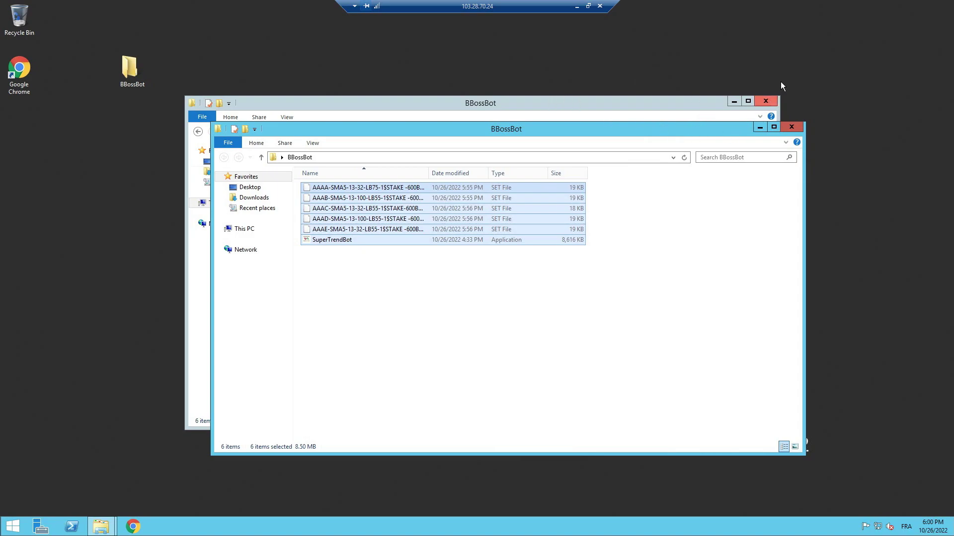
left_click(765, 101)
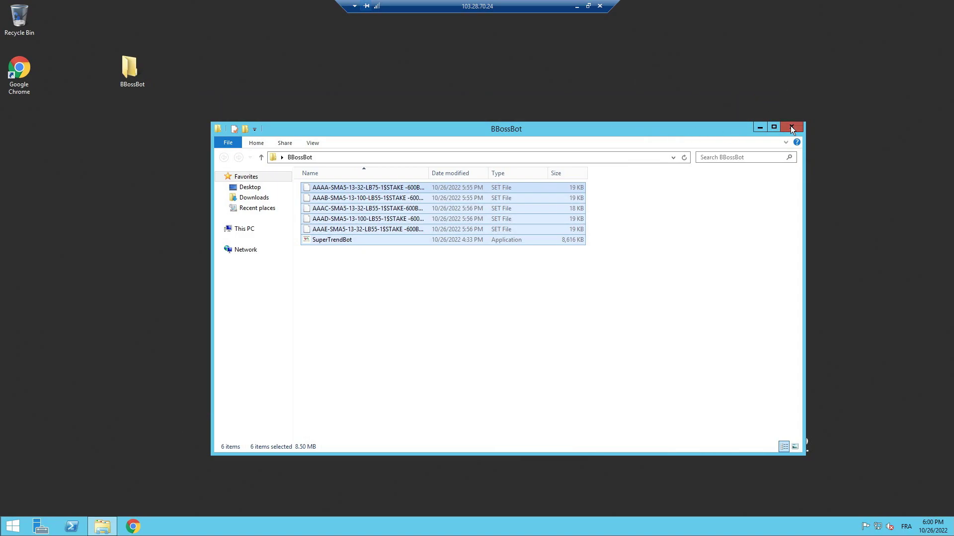
left_click(790, 127)
left_click_drag(137, 74, 24, 136)
Install SuperTrendBot as administrator from the BBossBot folder, then run its desktop shortcut as administrator
double_click(19, 123)
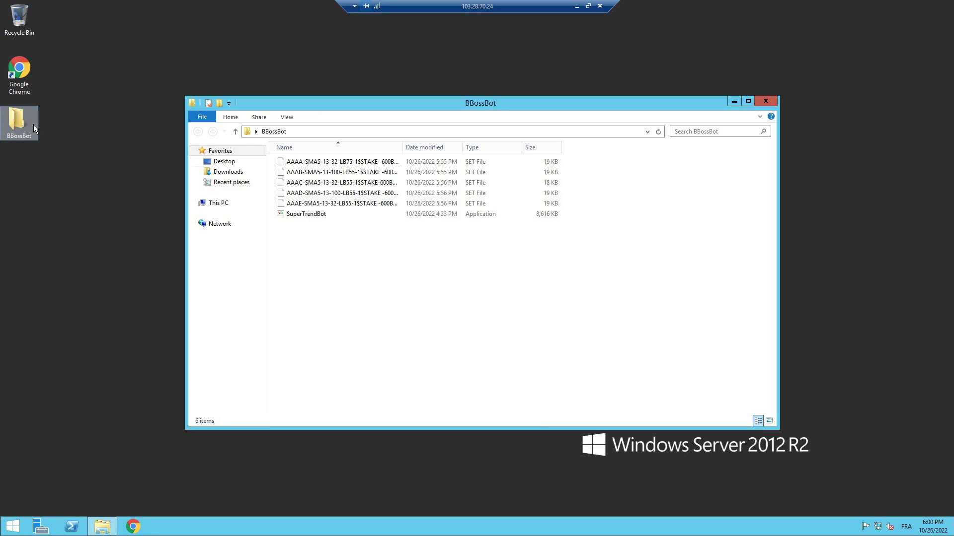
right_click(326, 219)
left_click(296, 226)
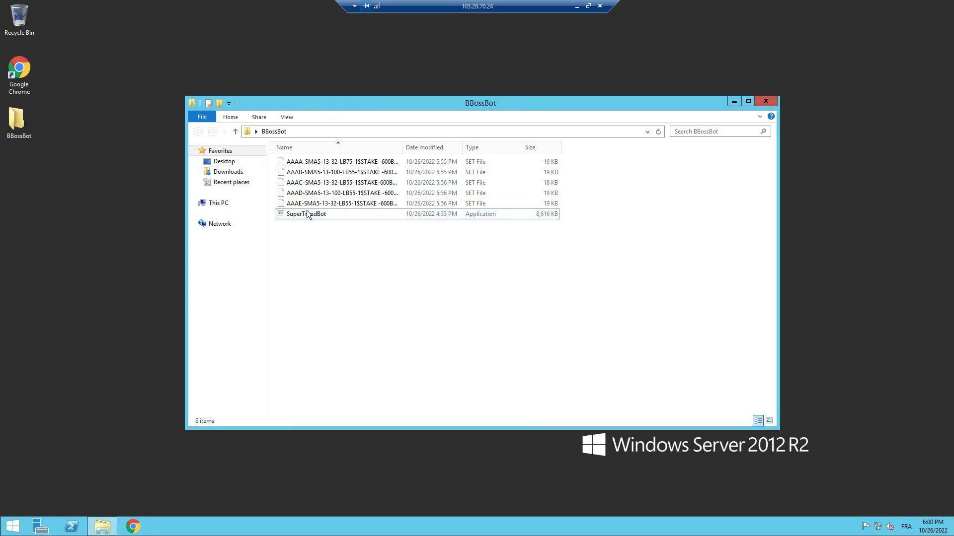
right_click(308, 213)
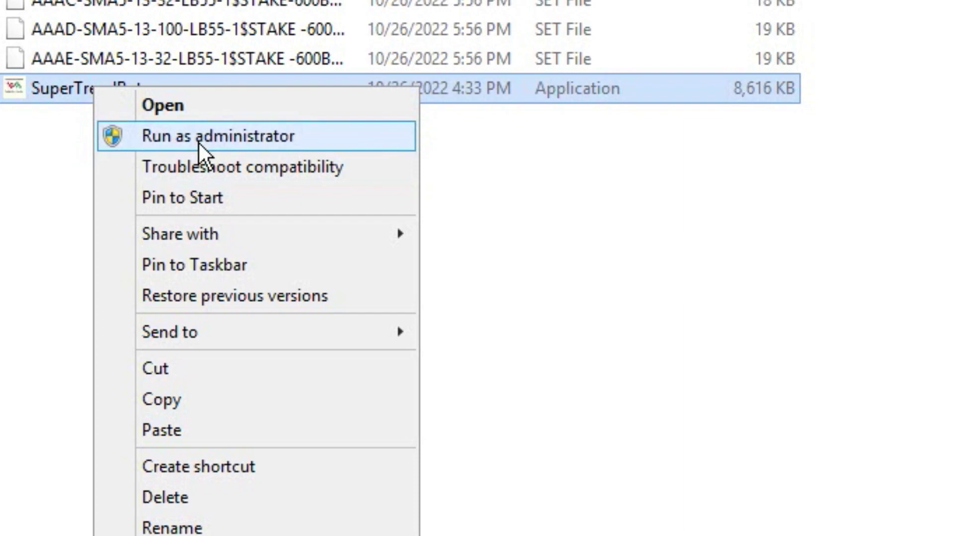
left_click(200, 143)
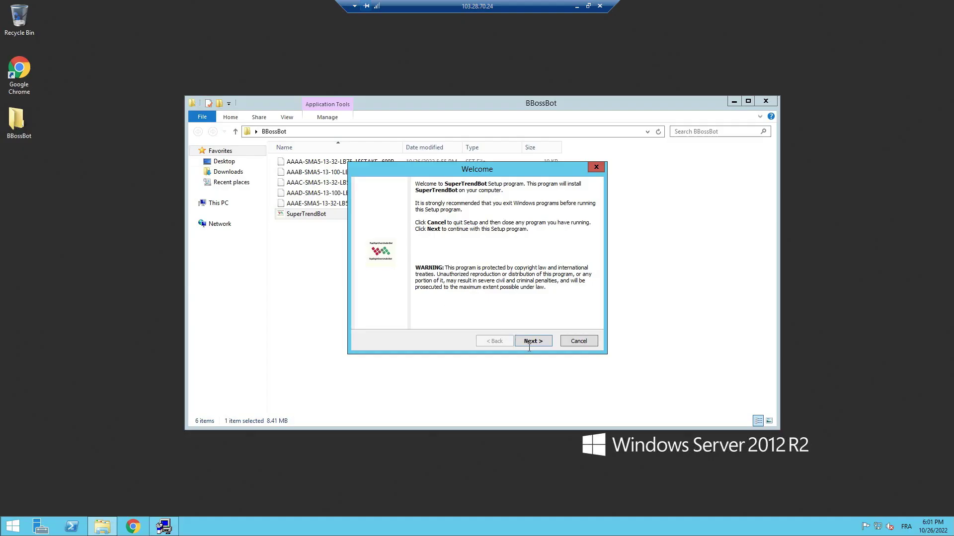
left_click(535, 341)
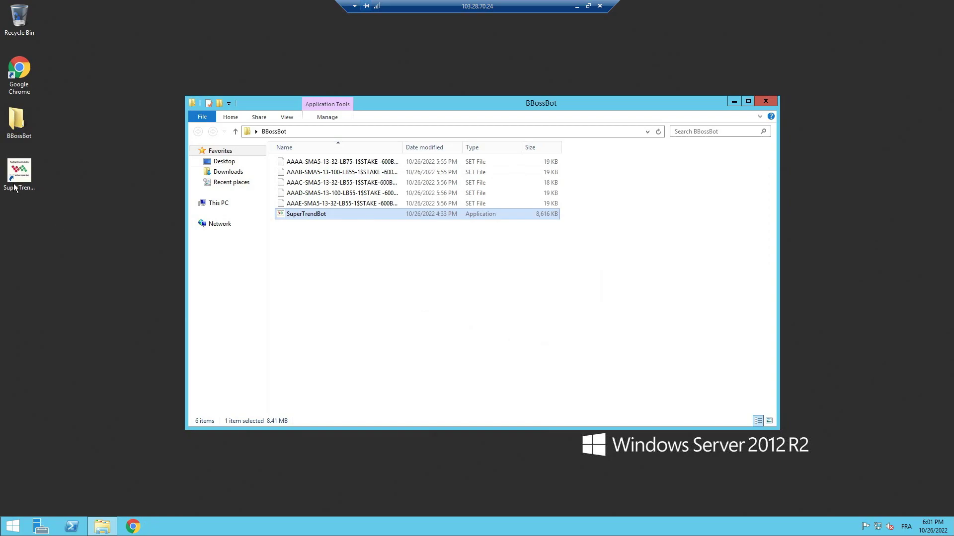
right_click(10, 185)
left_click(46, 205)
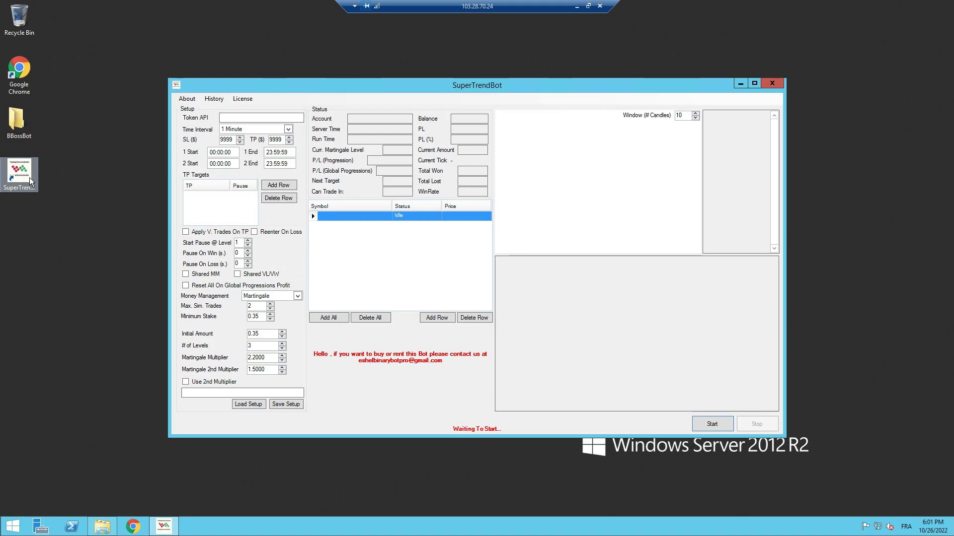
Paste the copied licence key into SuperTrendBot's licence entry and confirm it twice
left_click(238, 98)
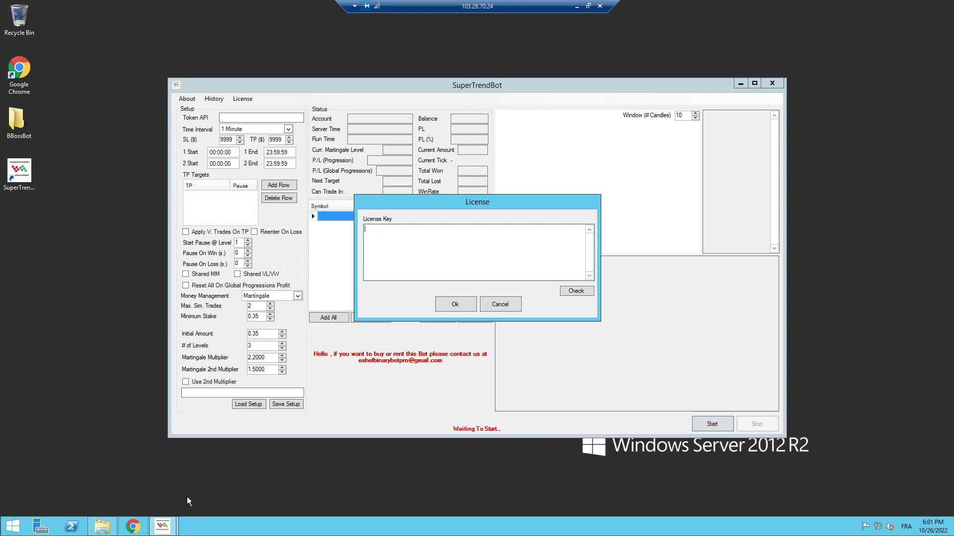
key("super+e")
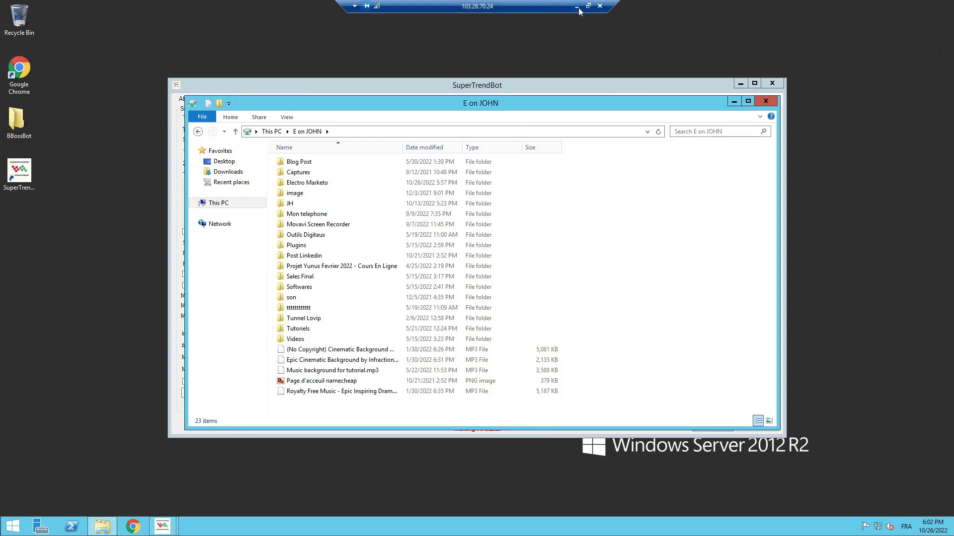
left_click(587, 6)
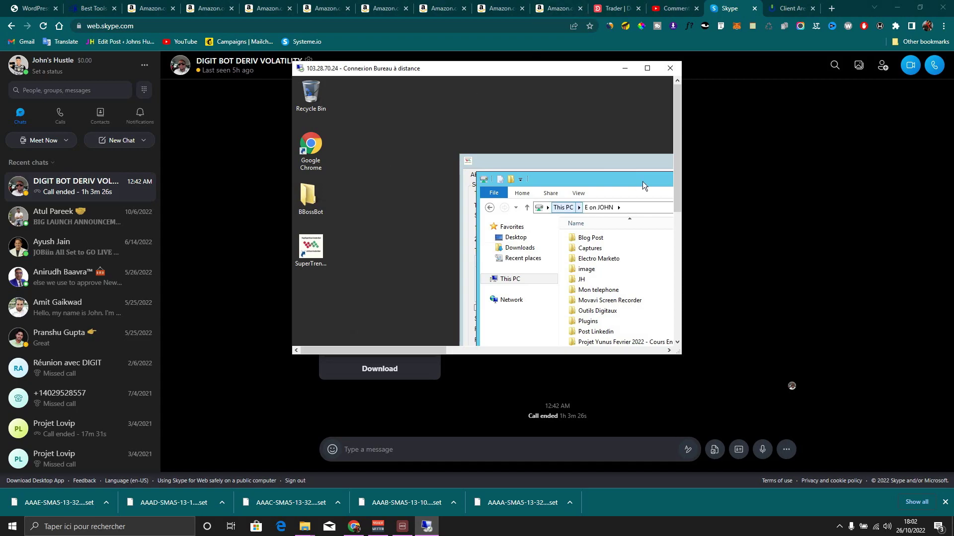
left_click_drag(555, 77, 841, 134)
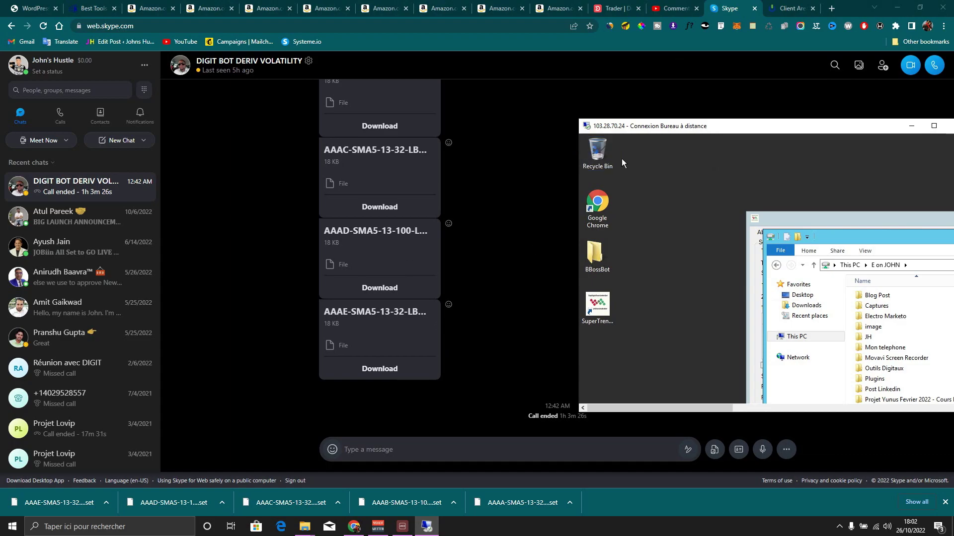
scroll(430, 179, "up", 8)
scroll(428, 163, "up", 2)
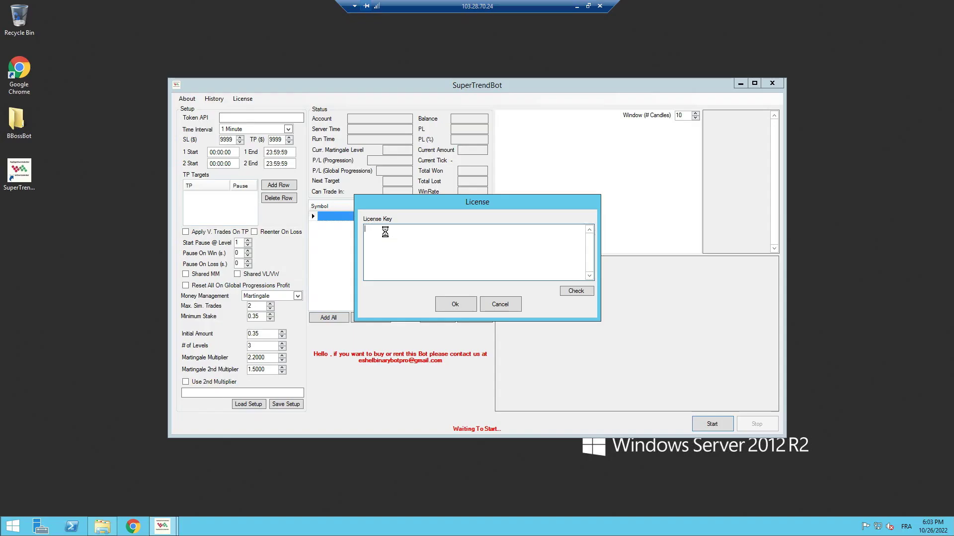
key("ctrl+v")
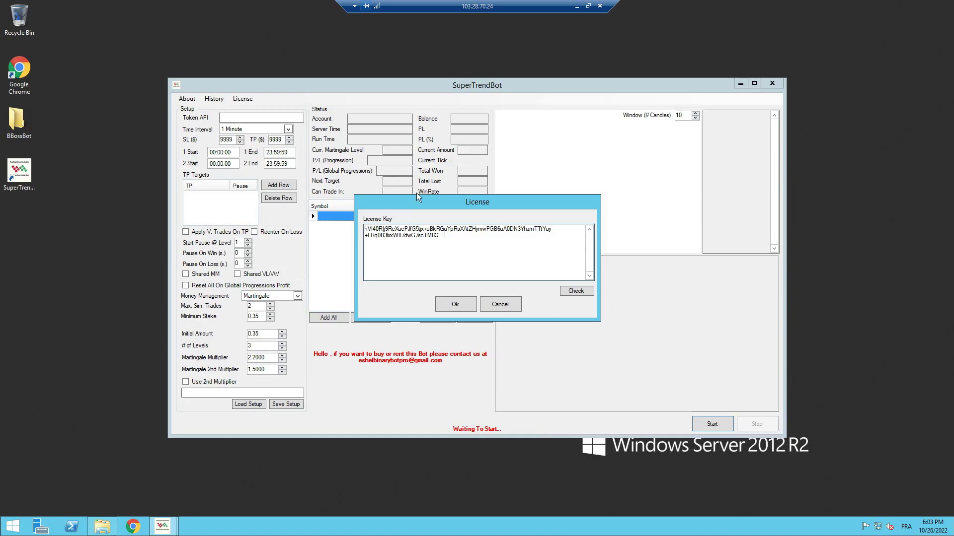
left_click(449, 304)
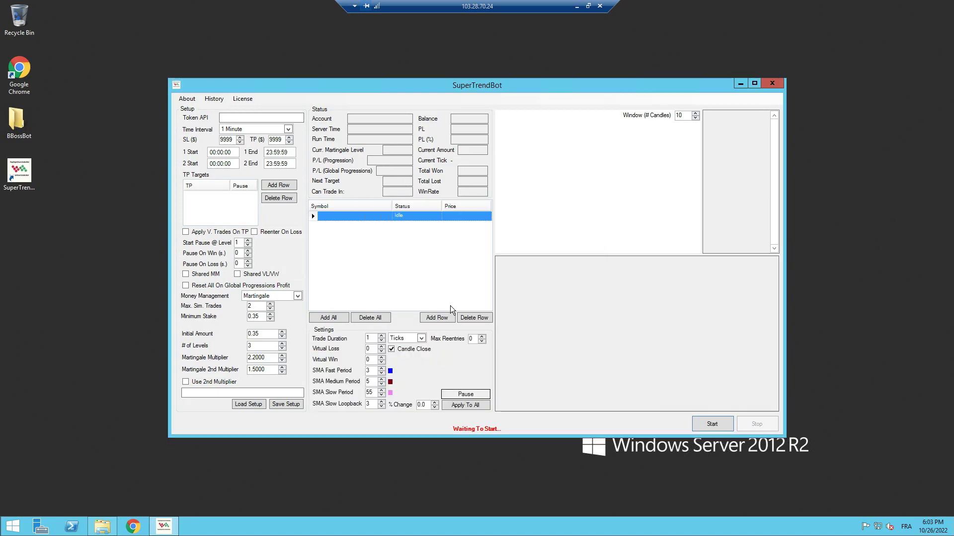
left_click(243, 99)
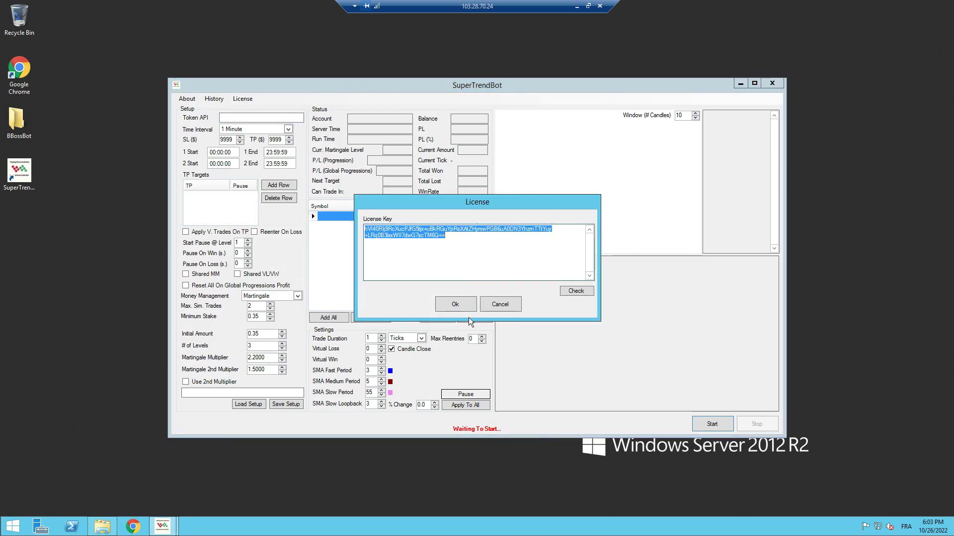
left_click(458, 301)
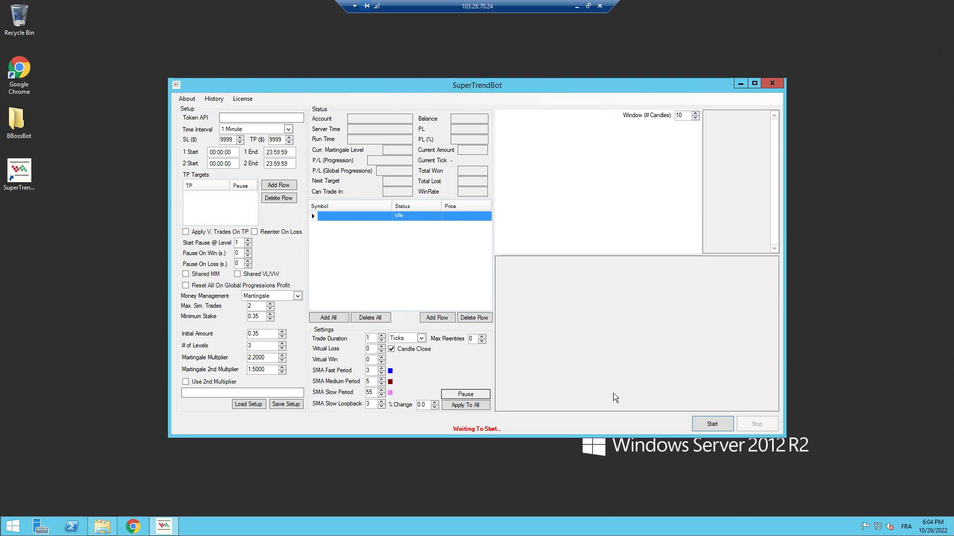
Open the API token page under Deriv's Account Settings
left_click(290, 118)
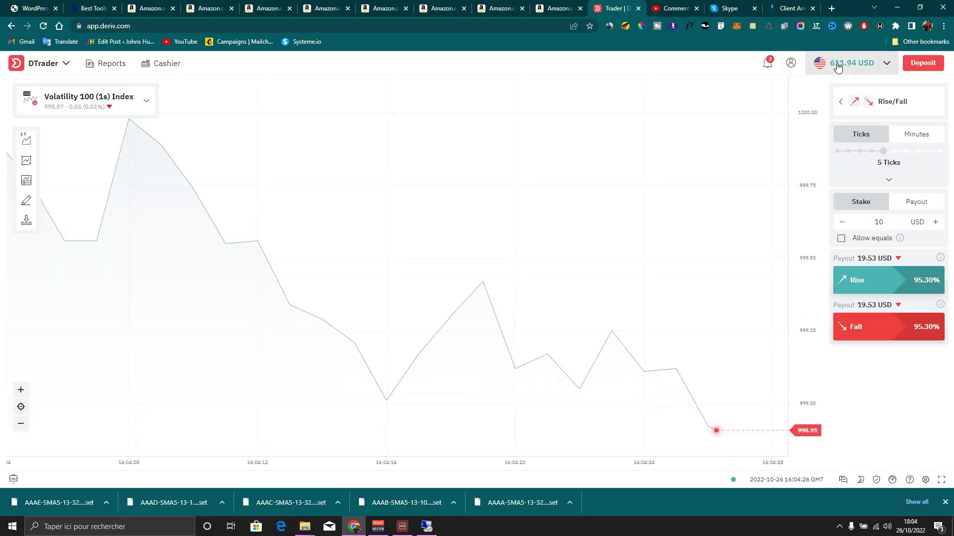
left_click(850, 63)
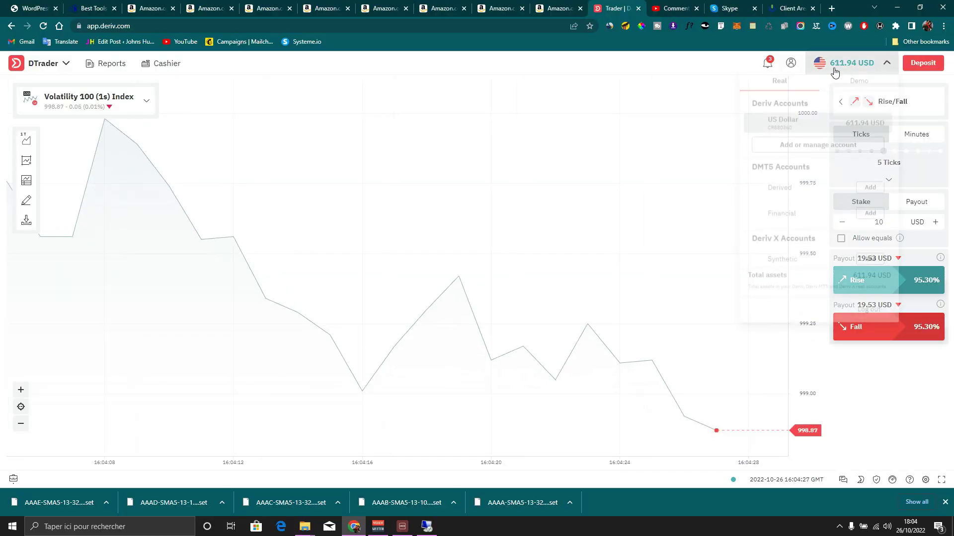
left_click(792, 63)
left_click(209, 356)
scroll(397, 238, "down", 3)
scroll(409, 240, "up", 3)
Copy the existing Tuto BBossBot API token from Deriv's token list
left_click(389, 169)
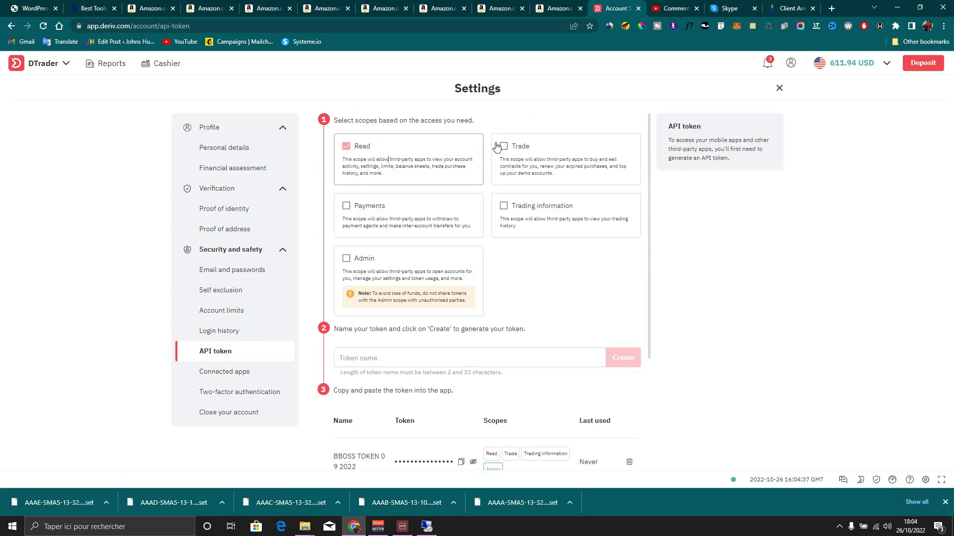
left_click(519, 145)
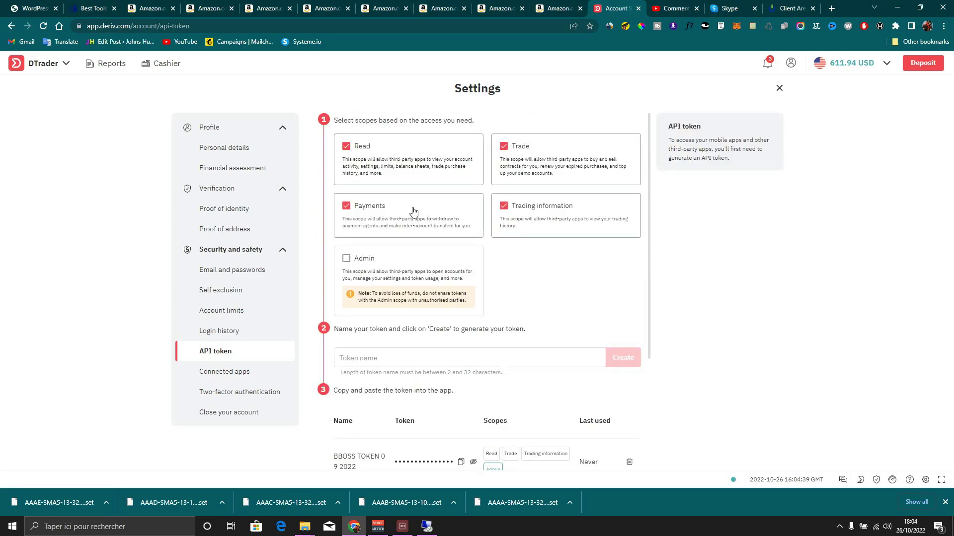
left_click(395, 357)
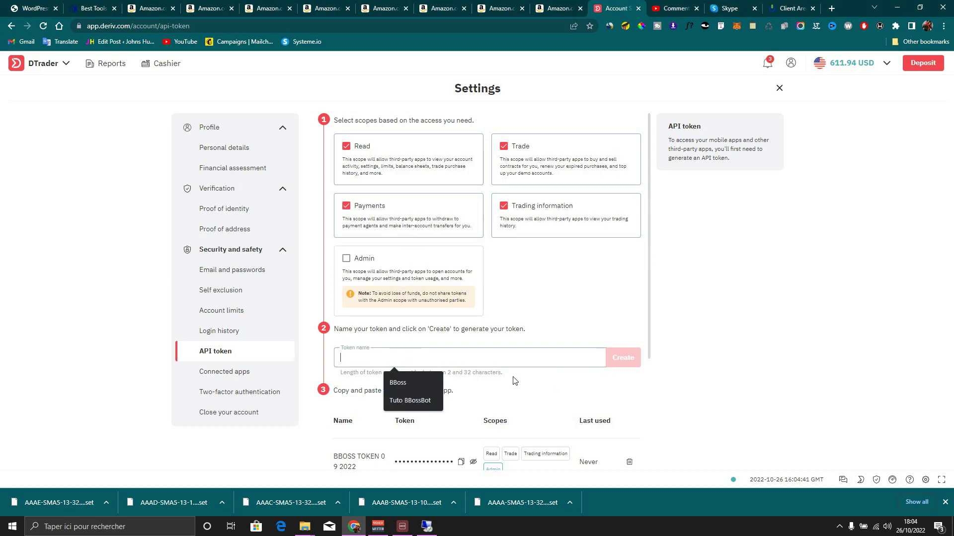
left_click(546, 403)
scroll(487, 356, "down", 3)
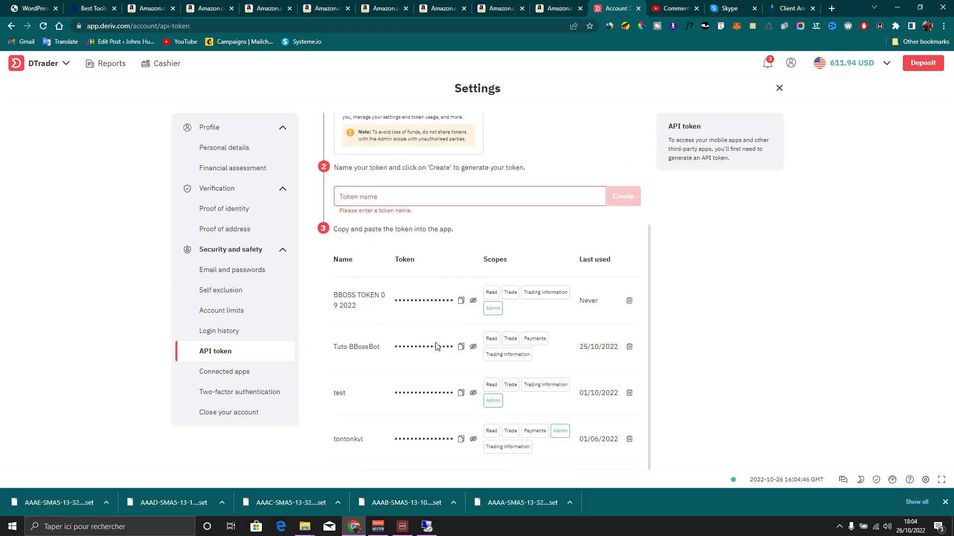
left_click(461, 347)
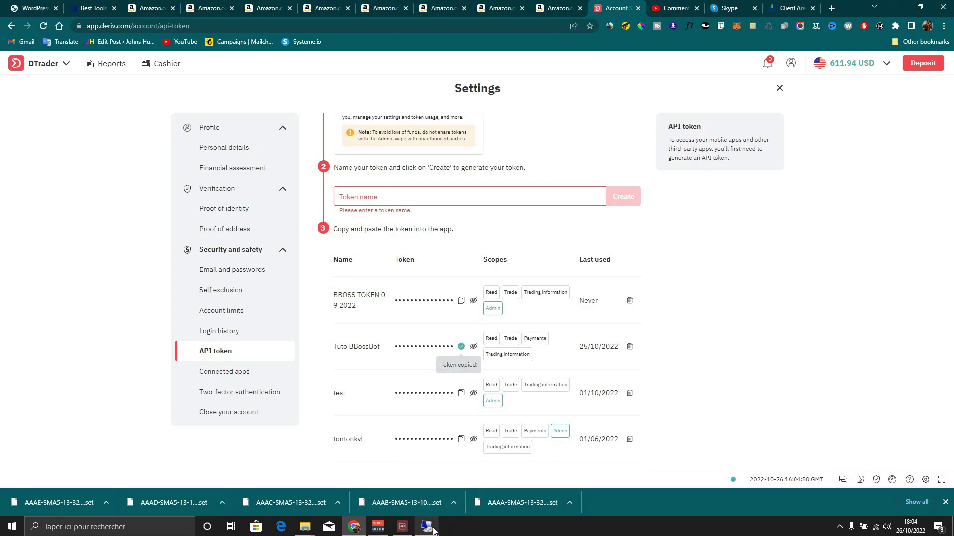
Paste the copied token into SuperTrendBot's Token API field on the remote desktop
mouse_move(428, 528)
left_click(440, 488)
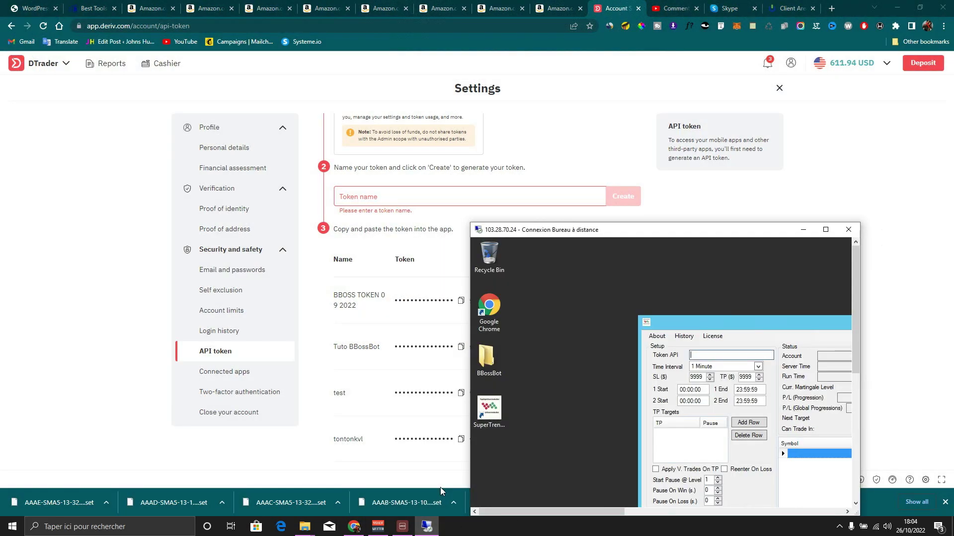
left_click(825, 230)
key("ctrl+v")
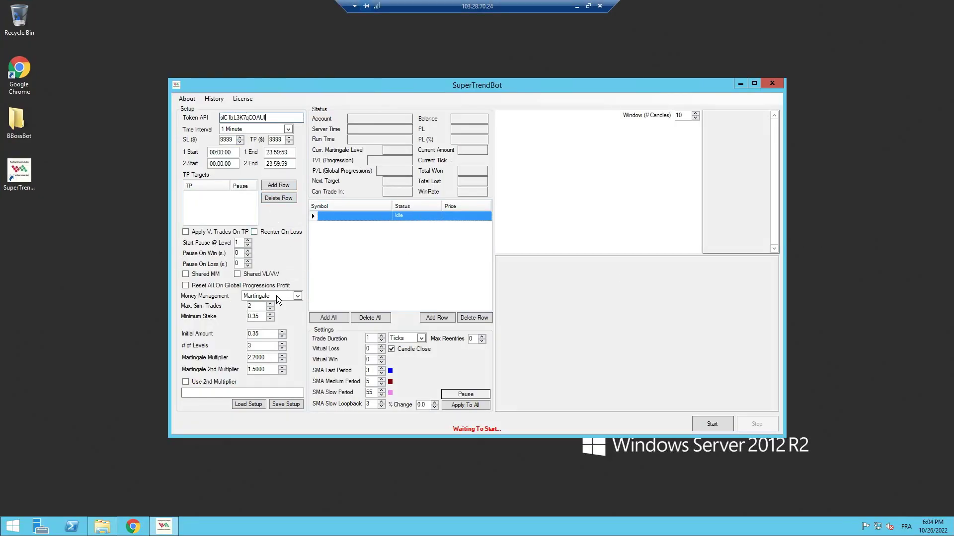
Load the AAAA-SMA5-13-32-LB75 .set file from Desktop > BBossBot, overwriting current settings
left_click(249, 404)
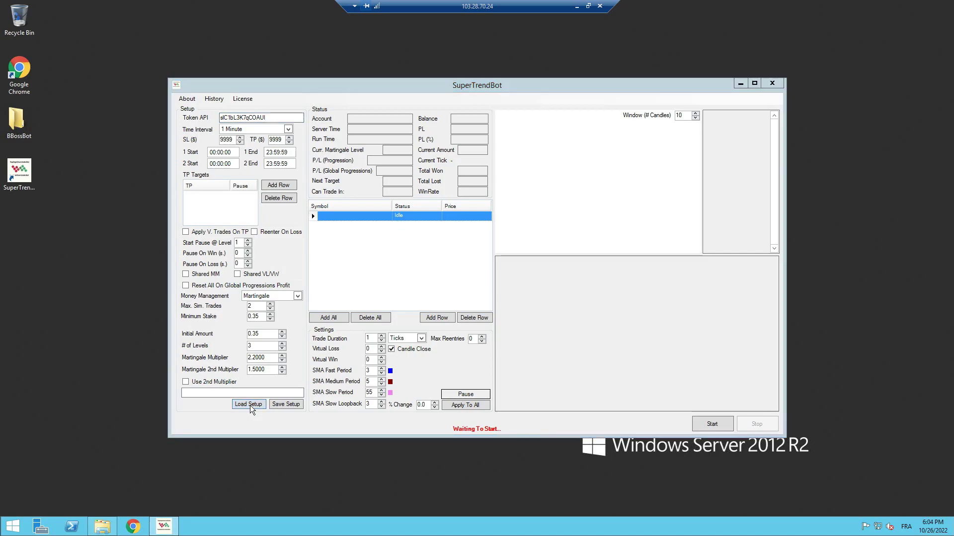
left_click(203, 164)
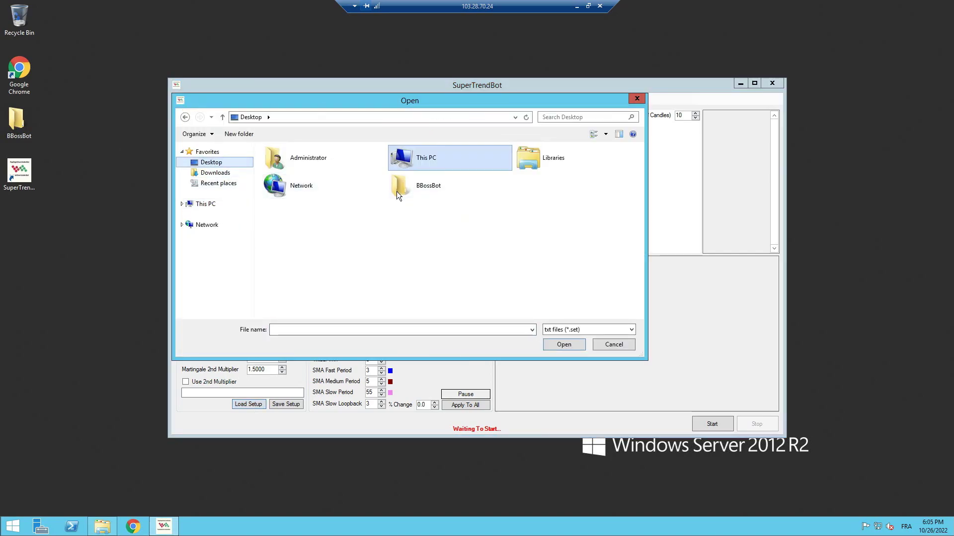
left_click(418, 194)
double_click(418, 194)
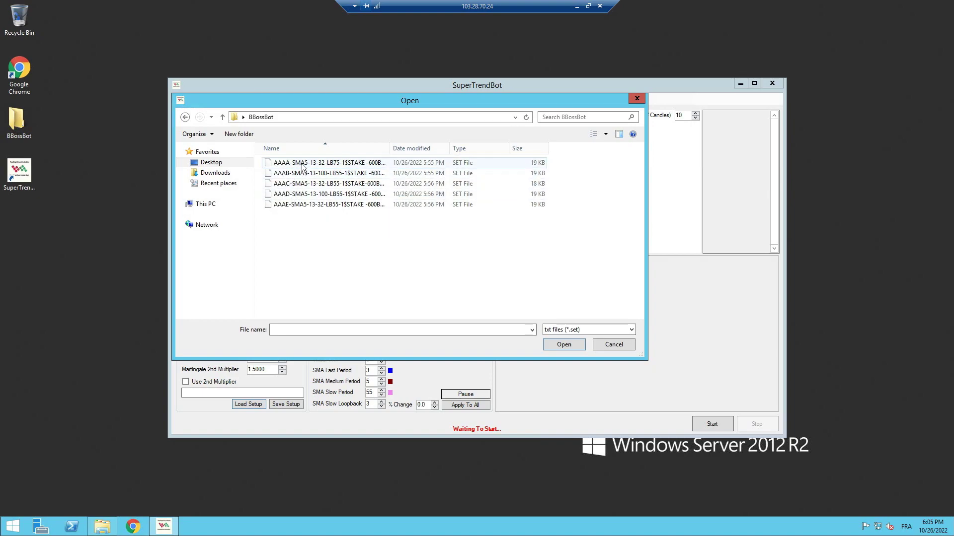
left_click(304, 163)
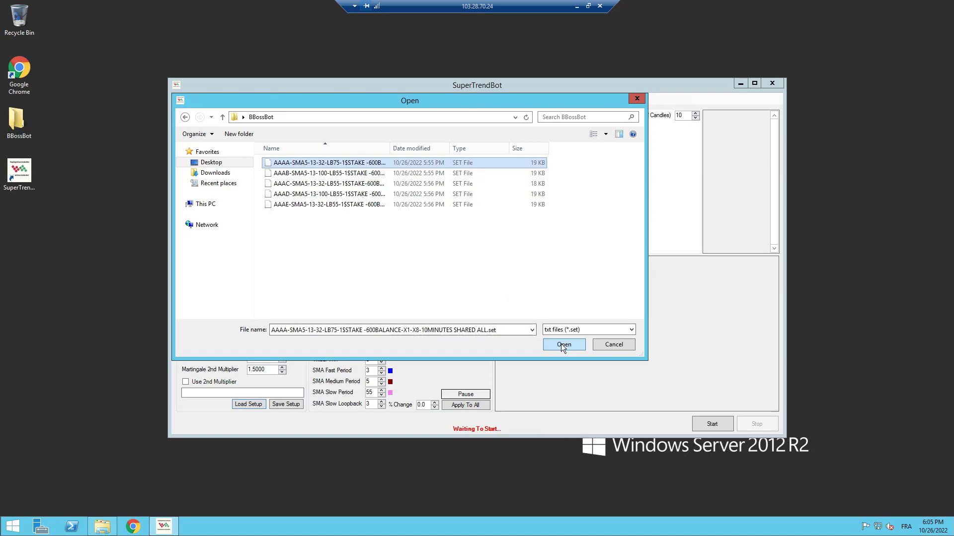
left_click(561, 344)
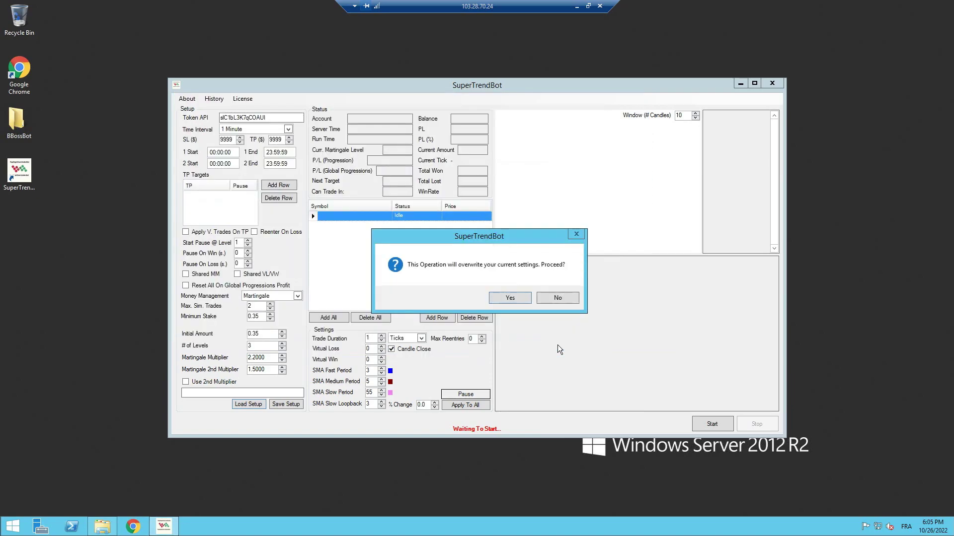
left_click(517, 299)
left_click(523, 298)
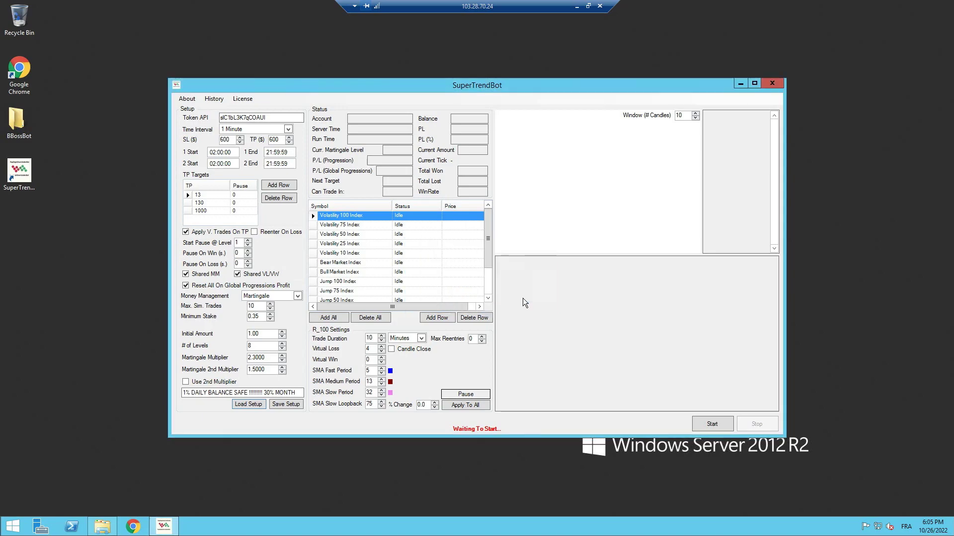
Start the AAAA-configured bot, then launch a second SuperTrendBot copy as administrator
left_click(707, 424)
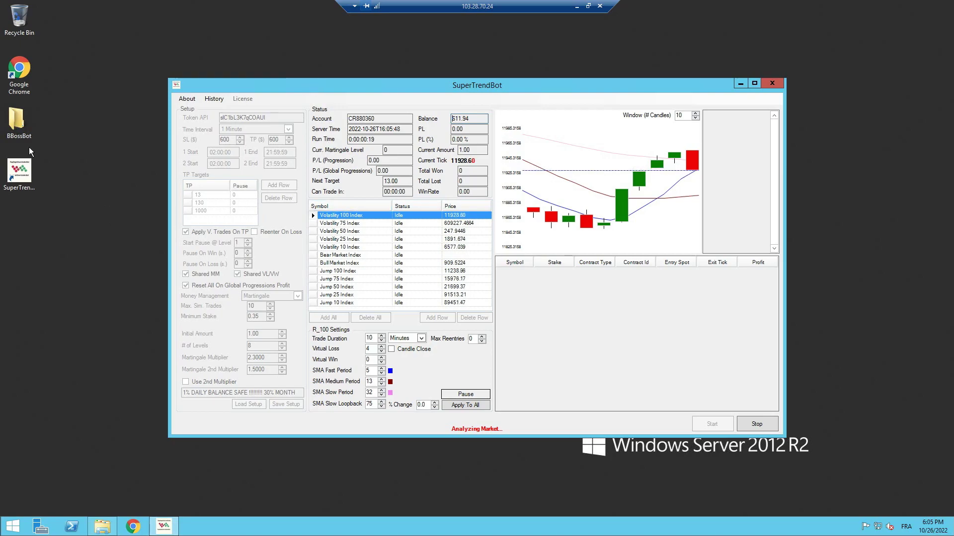
right_click(19, 176)
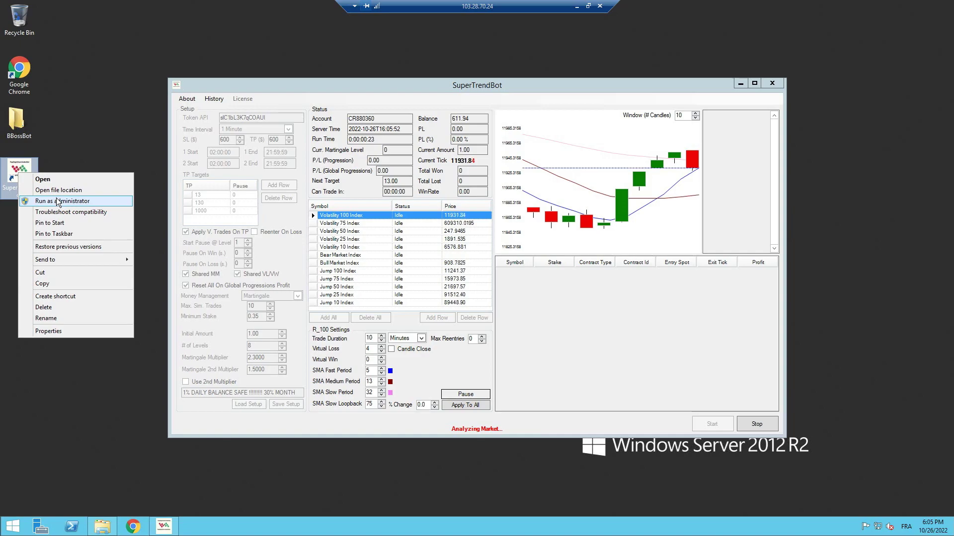
left_click(56, 198)
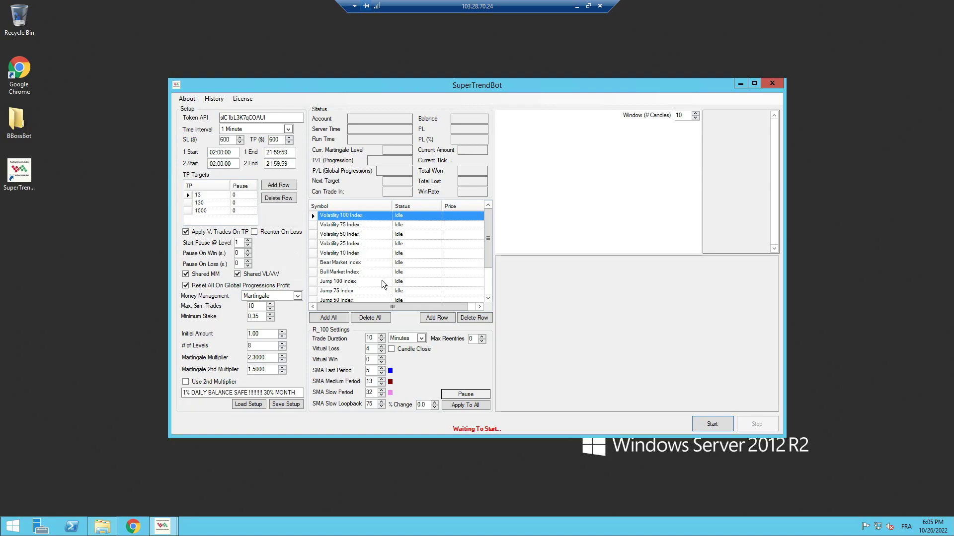
Load the AAAB-SMA5-13-100-LB55 setup into the second bot and start it
left_click(247, 404)
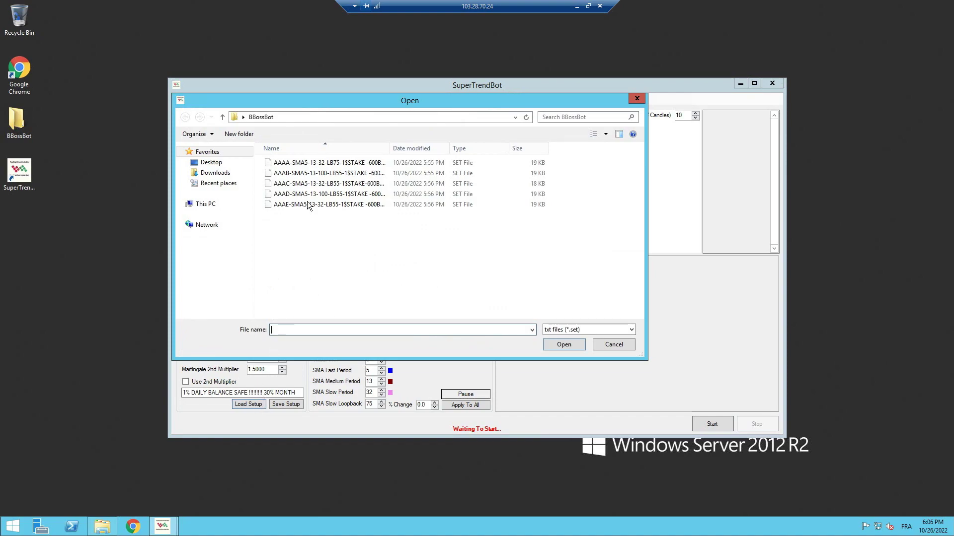
left_click(316, 174)
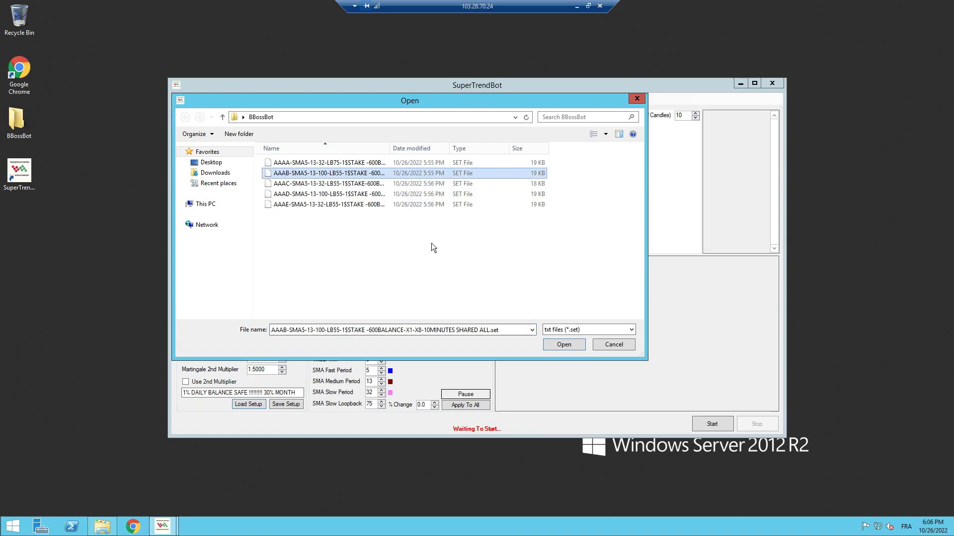
left_click(581, 347)
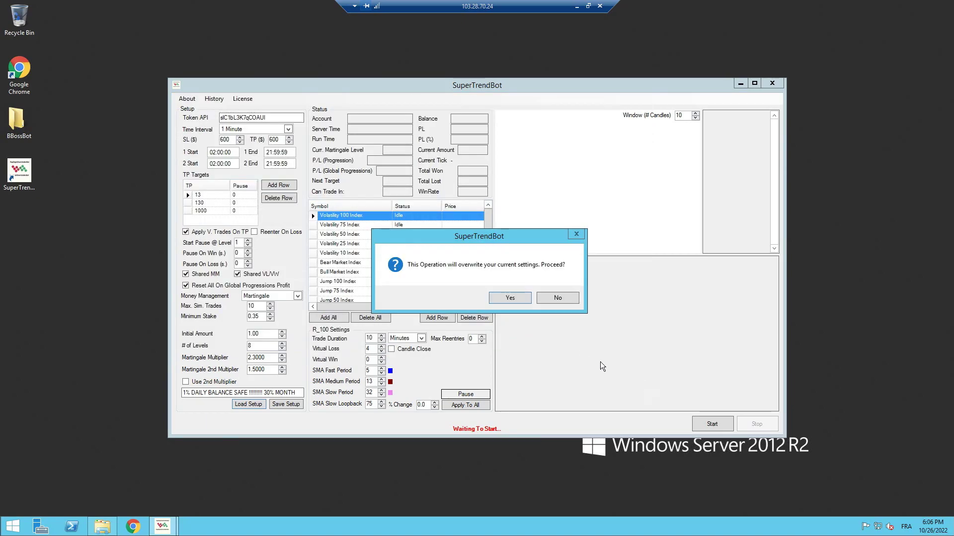
left_click(500, 297)
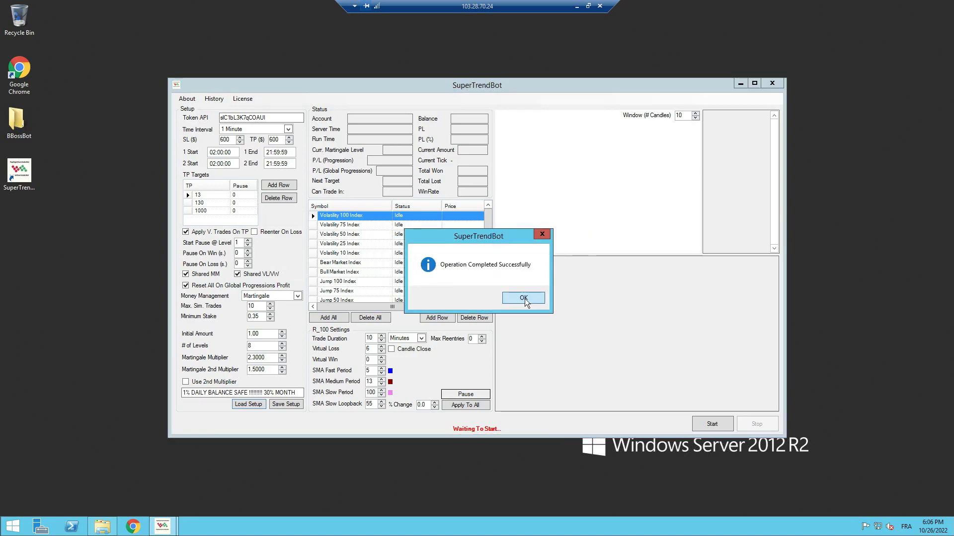
left_click(523, 298)
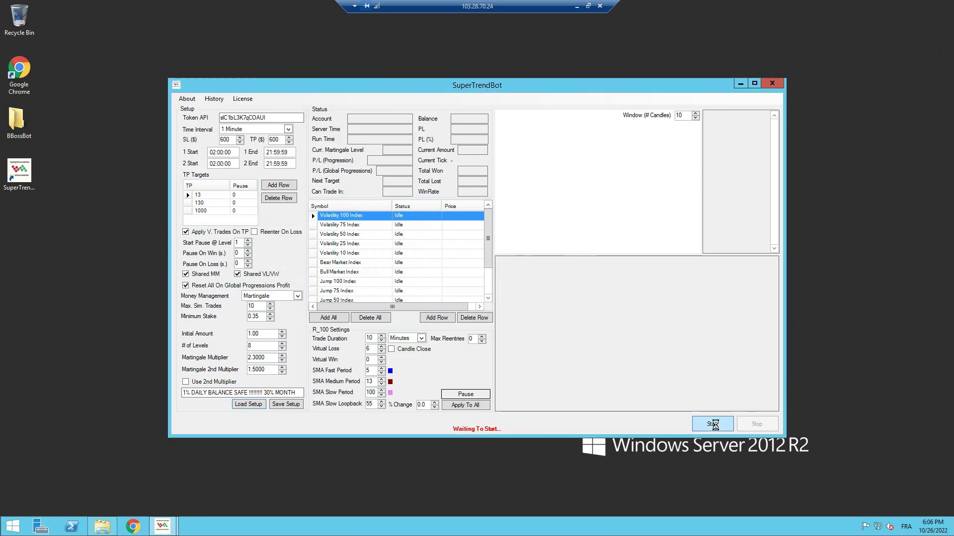
left_click(713, 424)
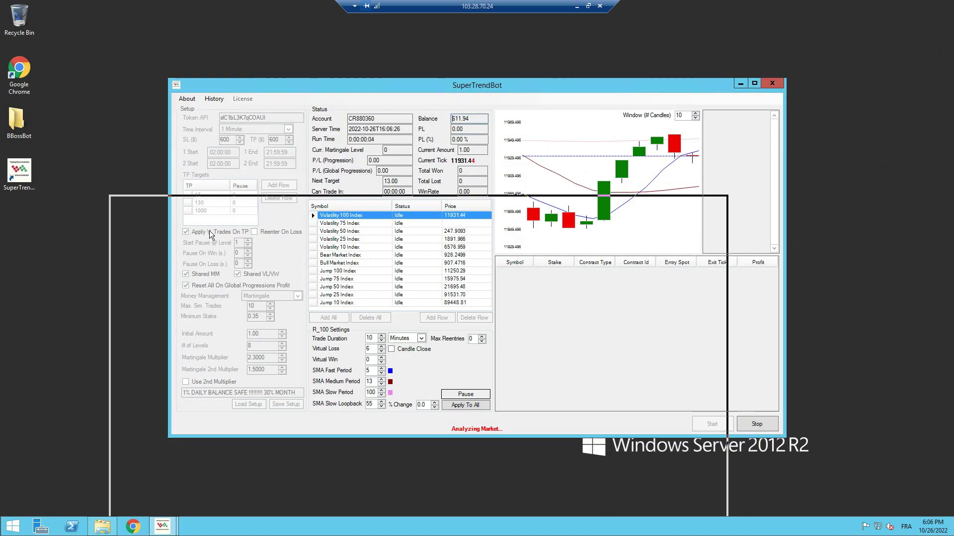
left_click_drag(210, 230, 222, 217)
Rearrange the bot windows and launch a third SuperTrendBot copy as administrator
left_click(580, 103)
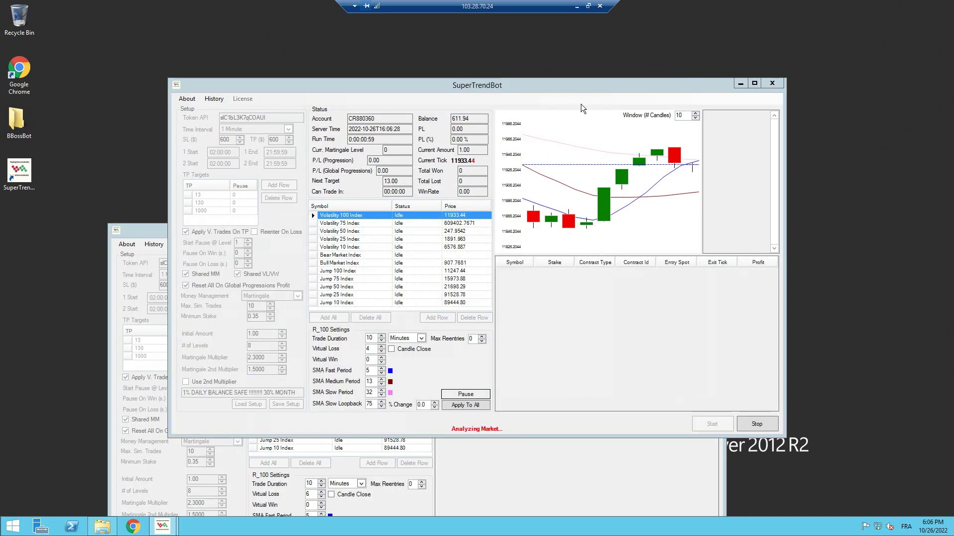
left_click(495, 496)
left_click_drag(532, 234, 539, 208)
right_click(17, 178)
left_click(51, 206)
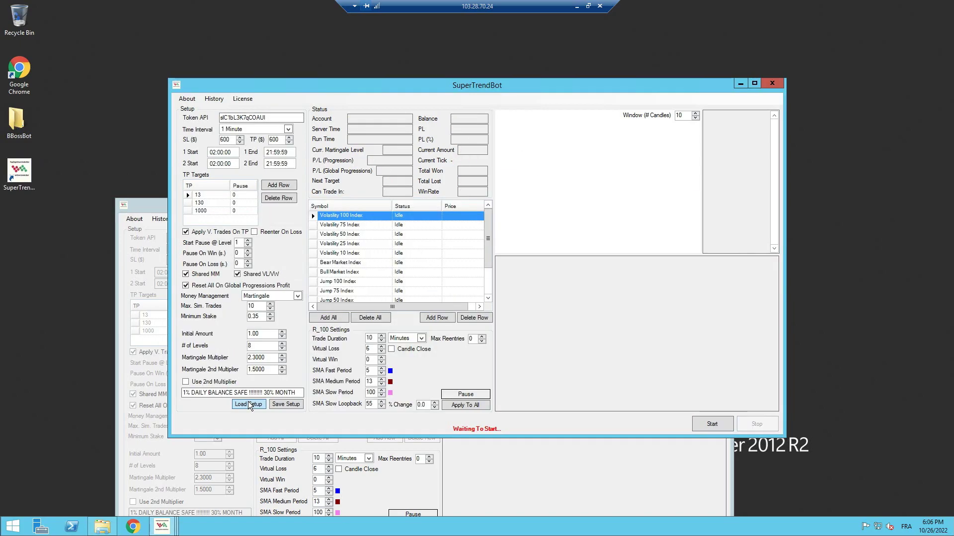
Load the AAAC-SMA5-13-32-LB55 setup into the third bot and start it
left_click(248, 403)
left_click(332, 184)
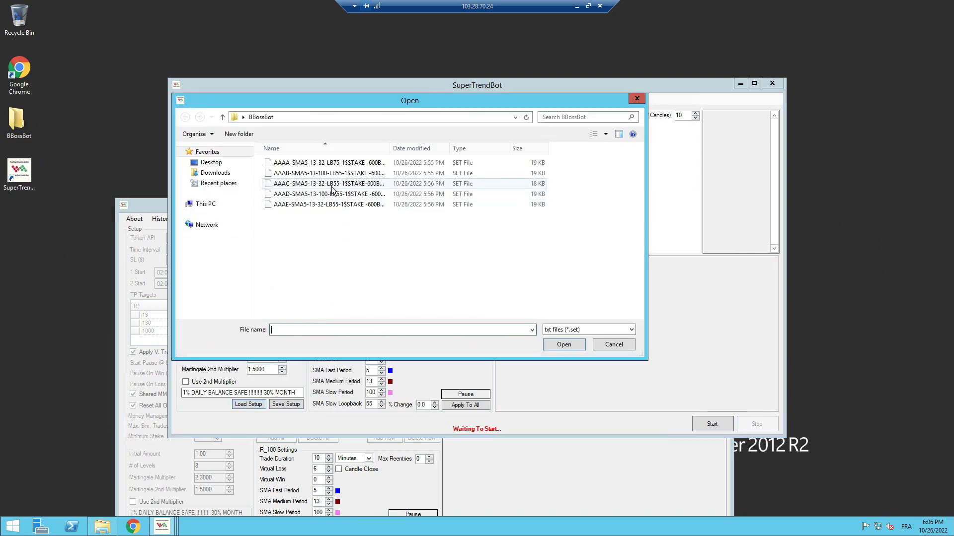
left_click(564, 347)
left_click(513, 300)
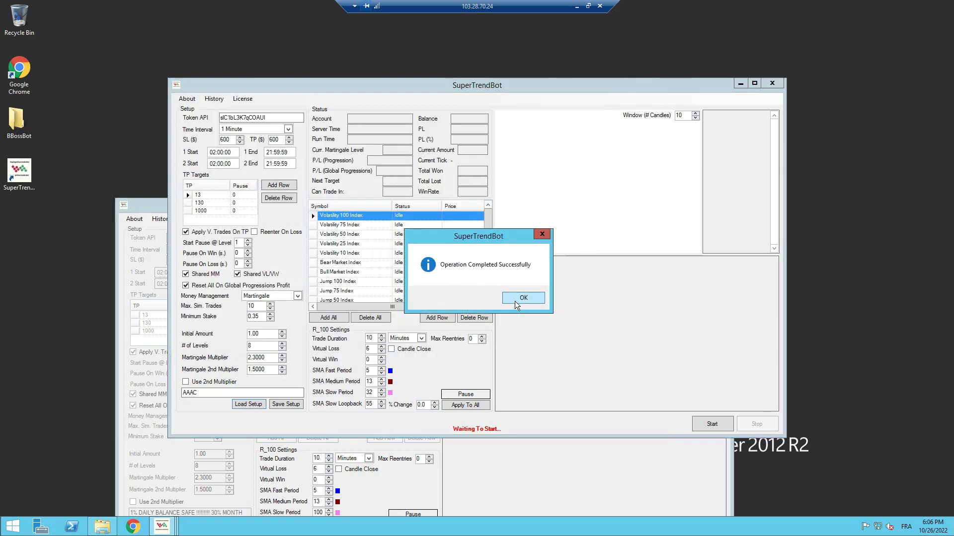
left_click(524, 300)
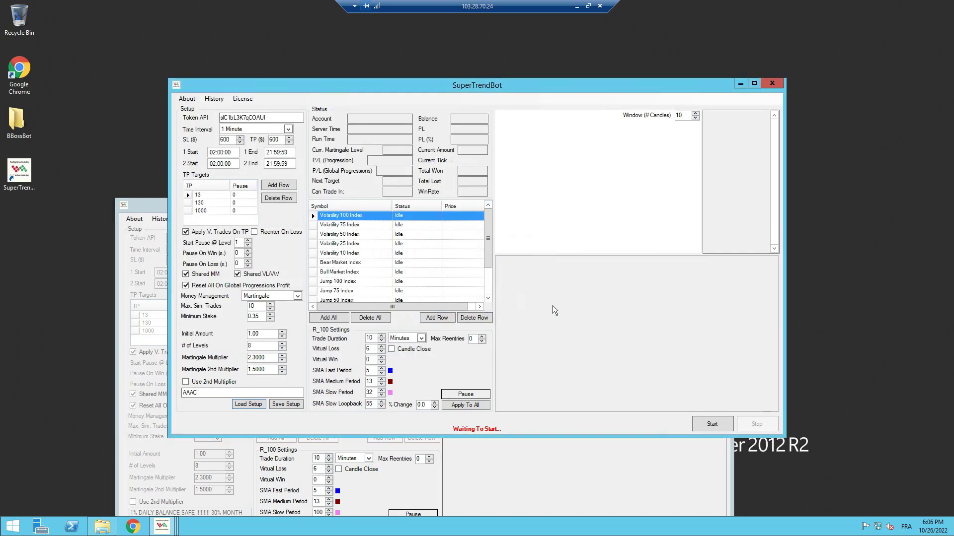
left_click(711, 424)
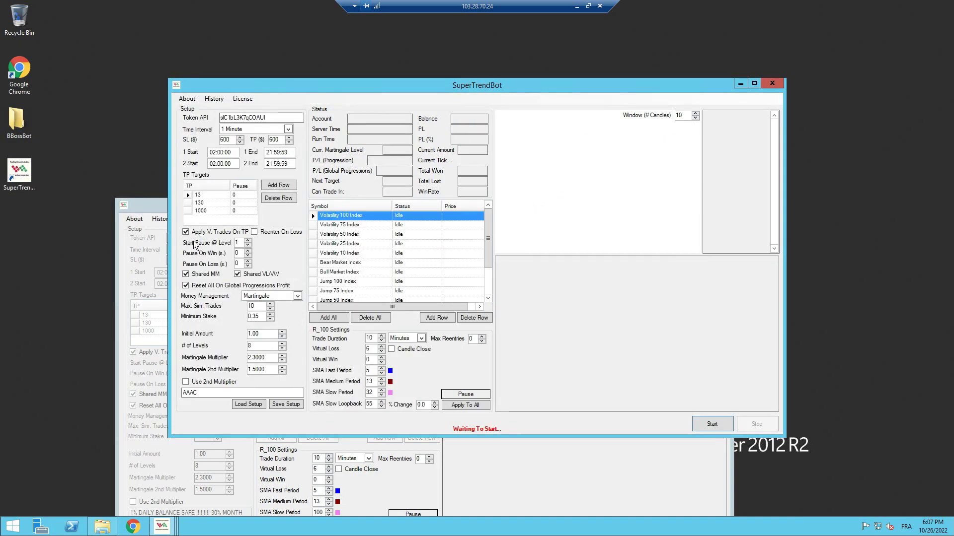
Load the AAAE setup into the new bot, start it, and rearrange the bot windows
left_click(247, 404)
double_click(341, 192)
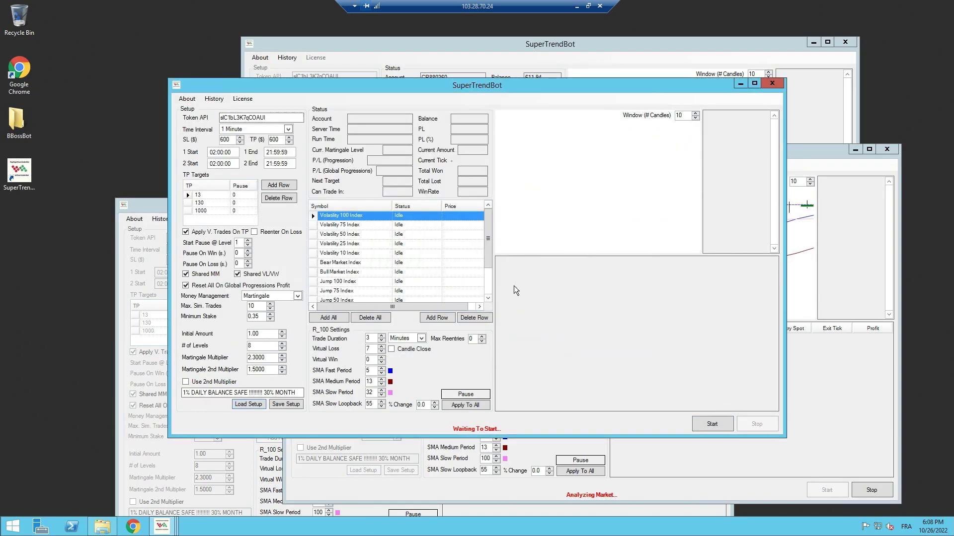
left_click(712, 424)
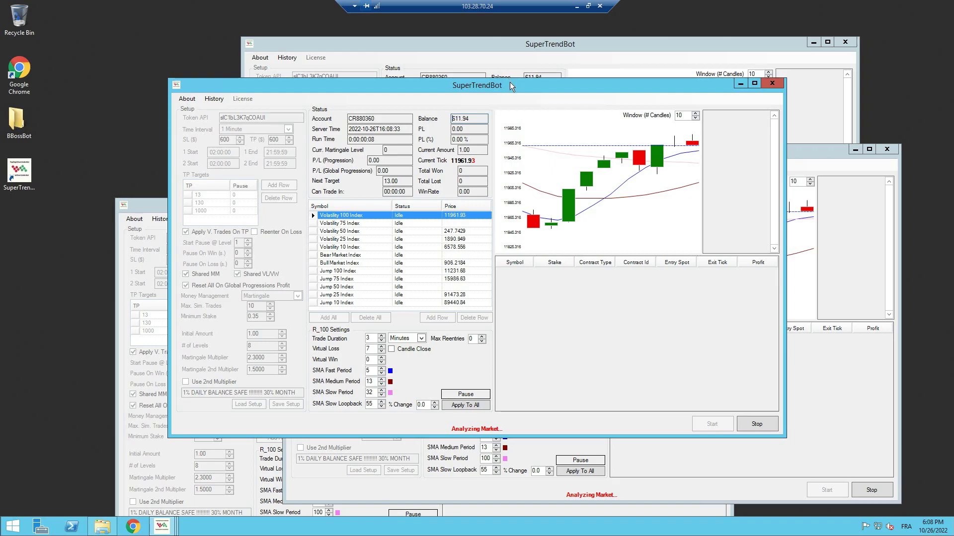
left_click_drag(510, 82, 490, 79)
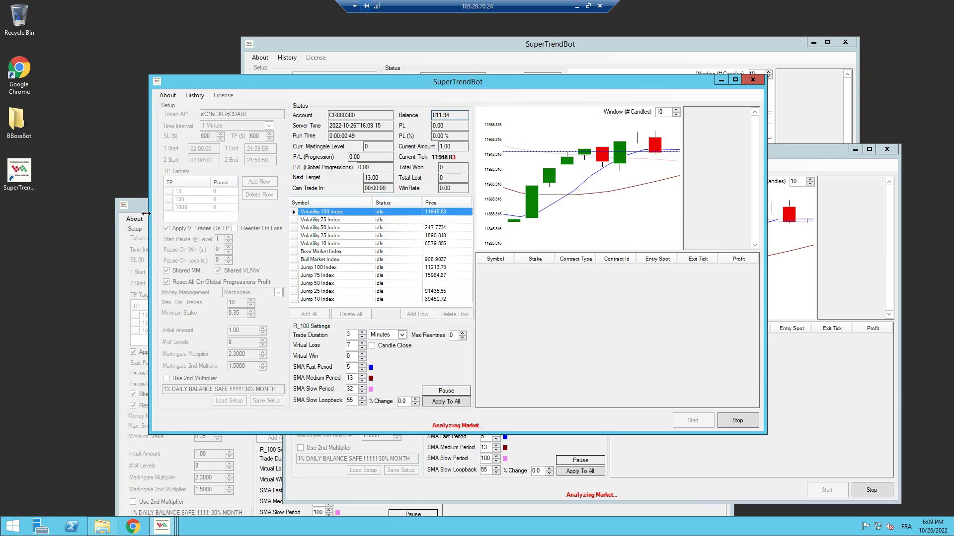
left_click_drag(136, 200, 136, 189)
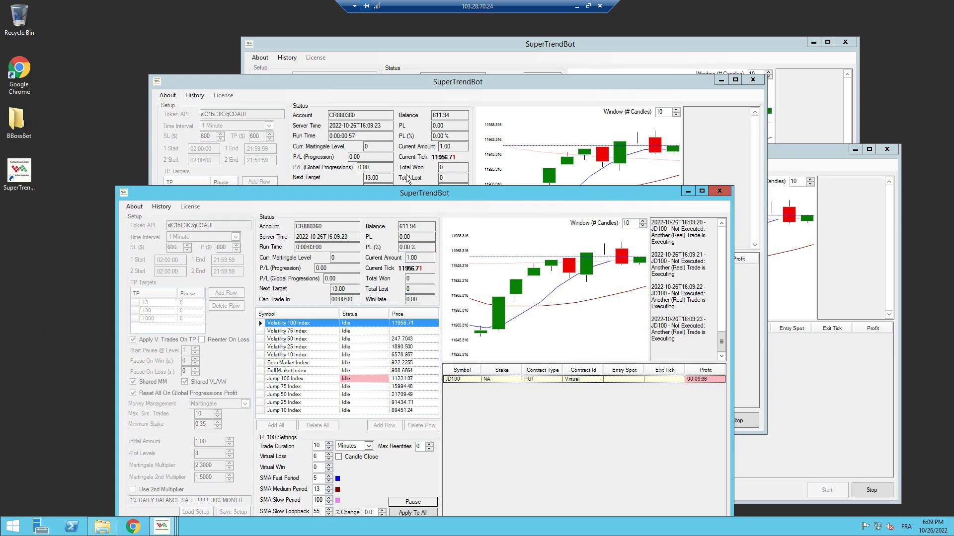
Close the Remote Desktop session and return to the Hyonix Client Area tab
left_click(576, 6)
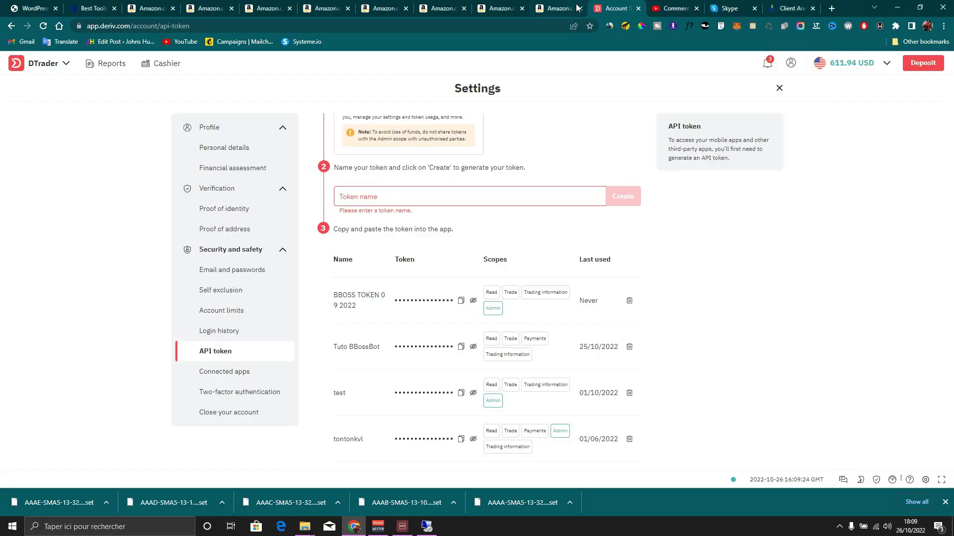
left_click(431, 482)
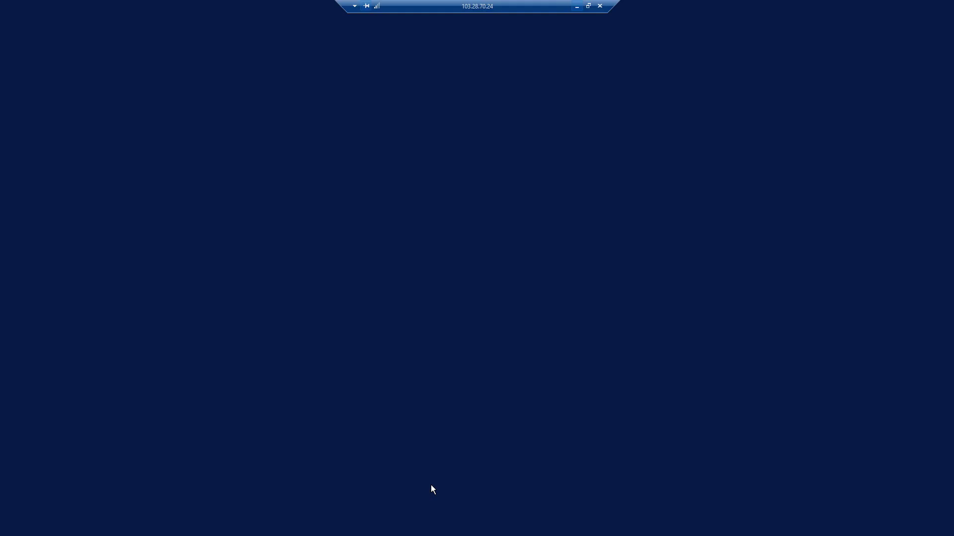
left_click(599, 7)
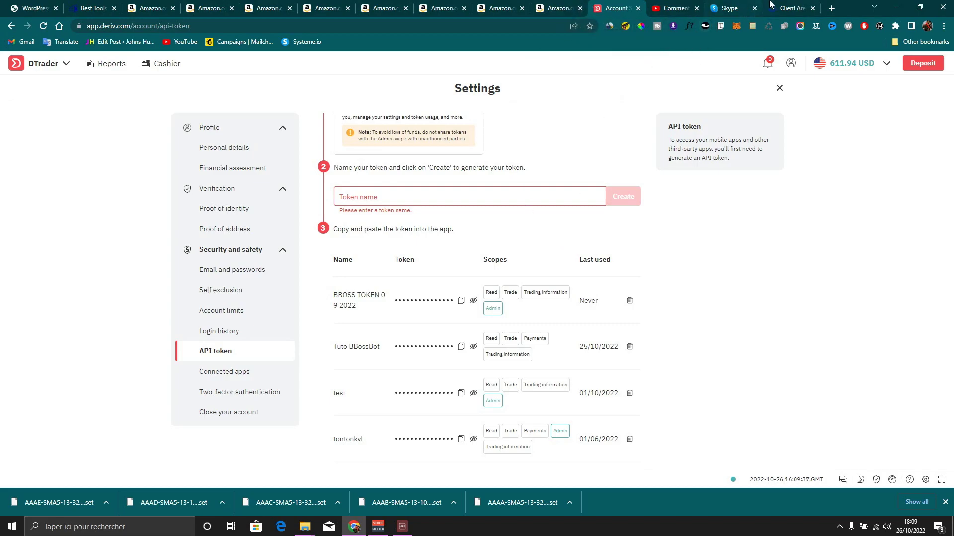
left_click(782, 8)
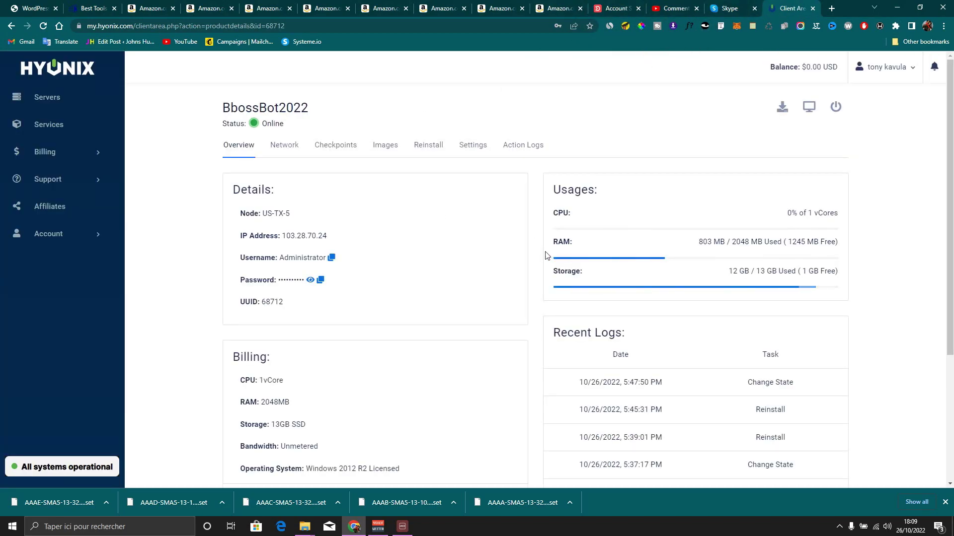
Reload the BbossBot2022 overview page to refresh its RAM and storage usage
left_click(47, 24)
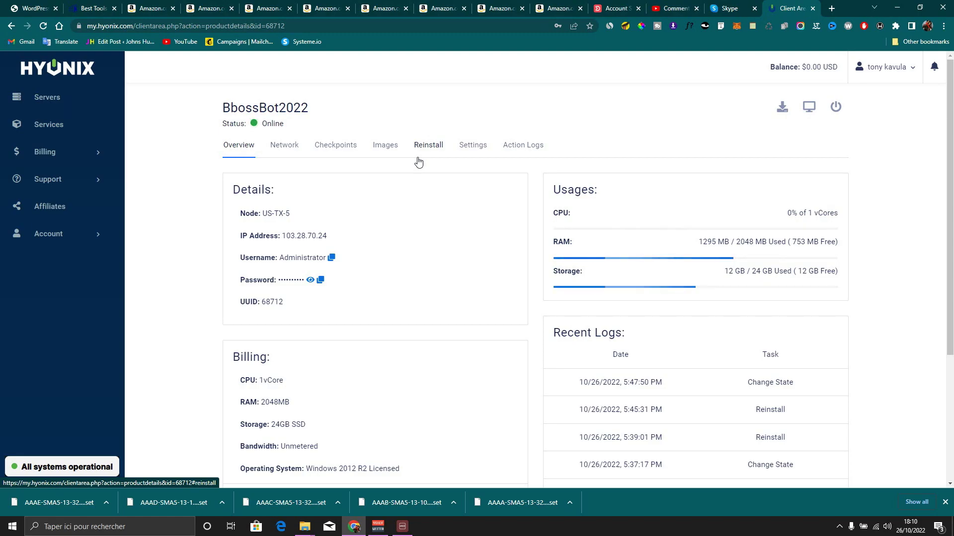
left_click(424, 157)
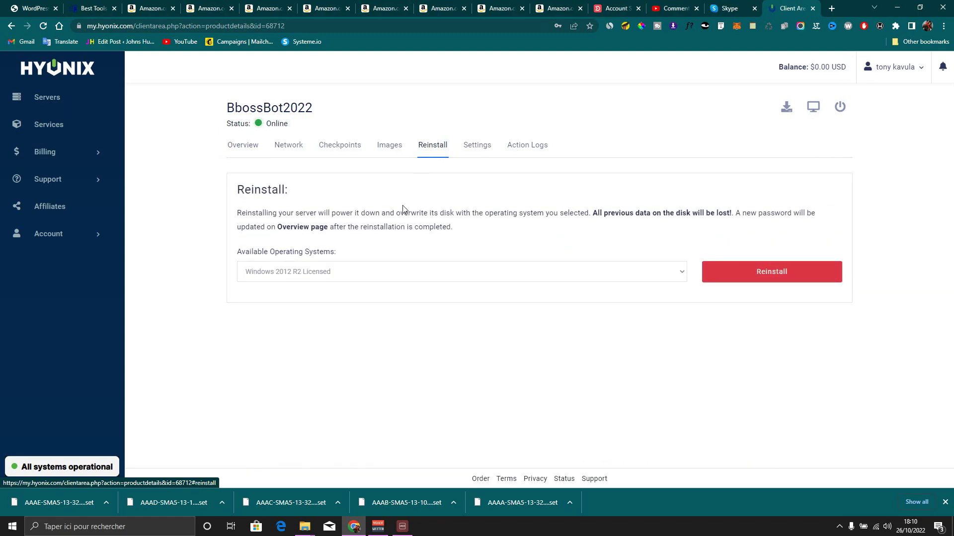
left_click(340, 280)
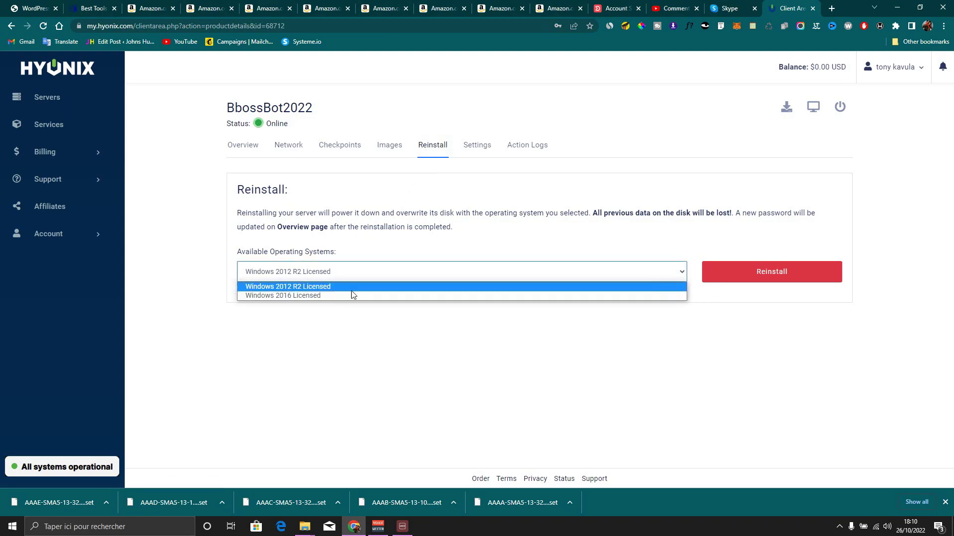
left_click(447, 230)
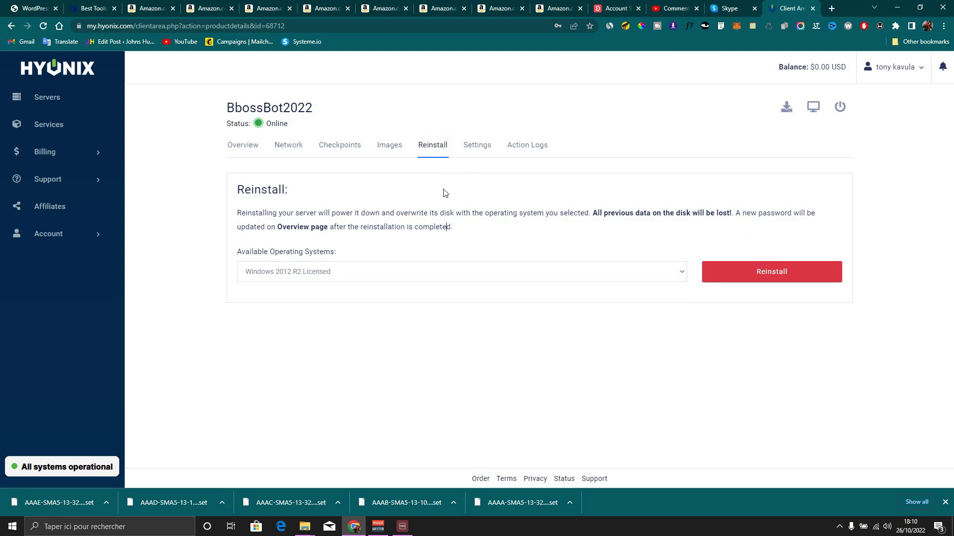
left_click(240, 145)
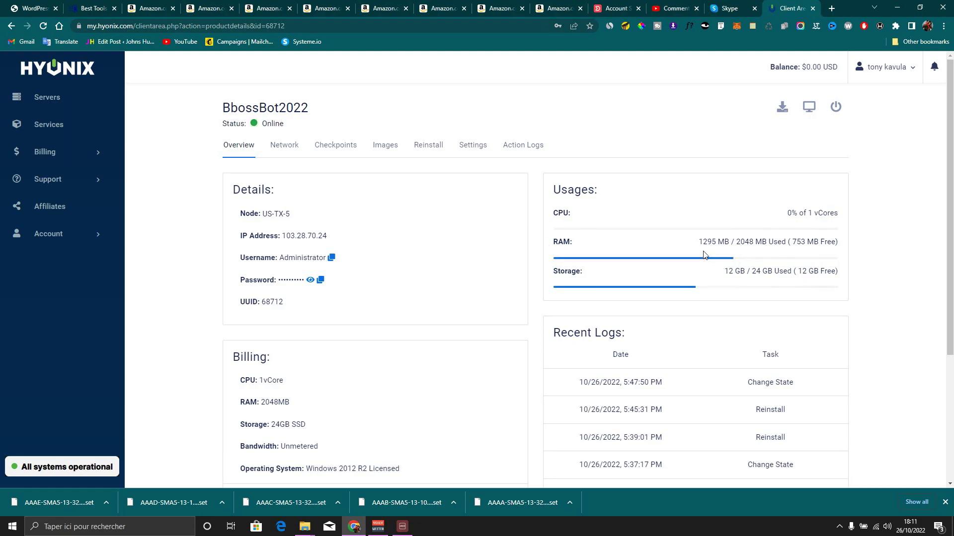
scroll(315, 277, "down", 4)
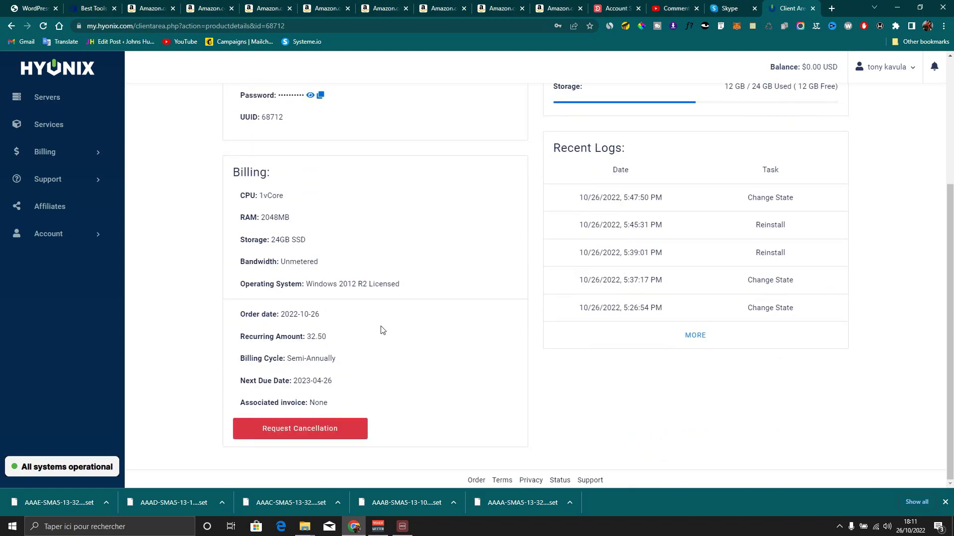
scroll(366, 329, "up", 4)
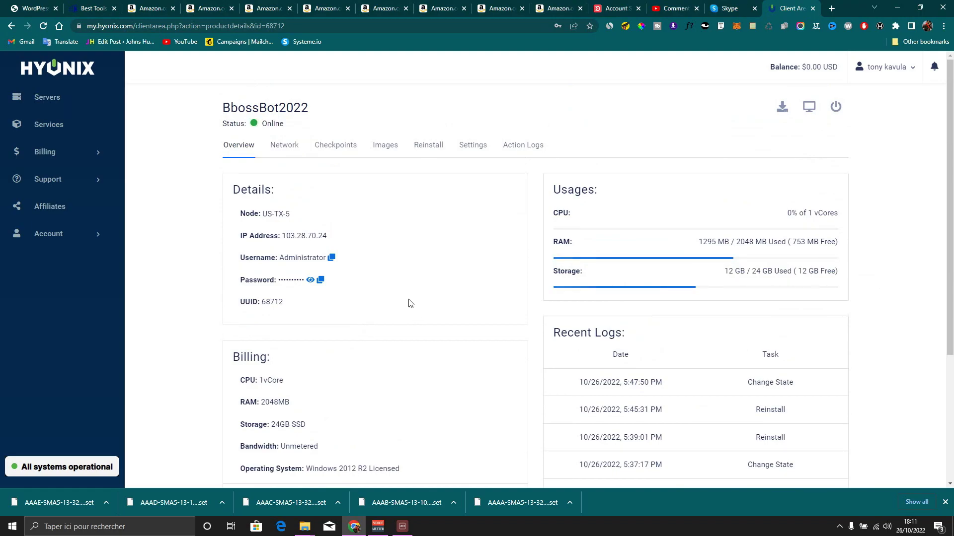
left_click(151, 525)
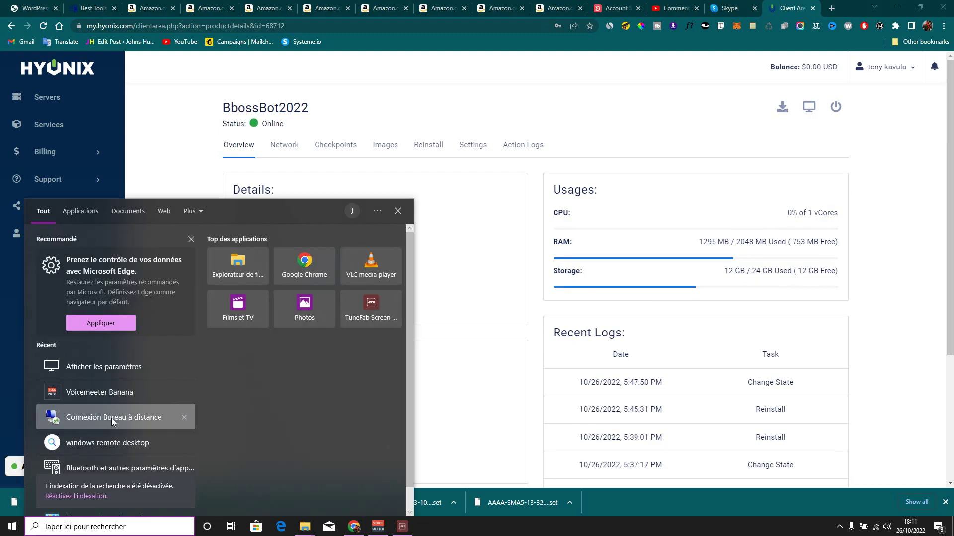
left_click(111, 416)
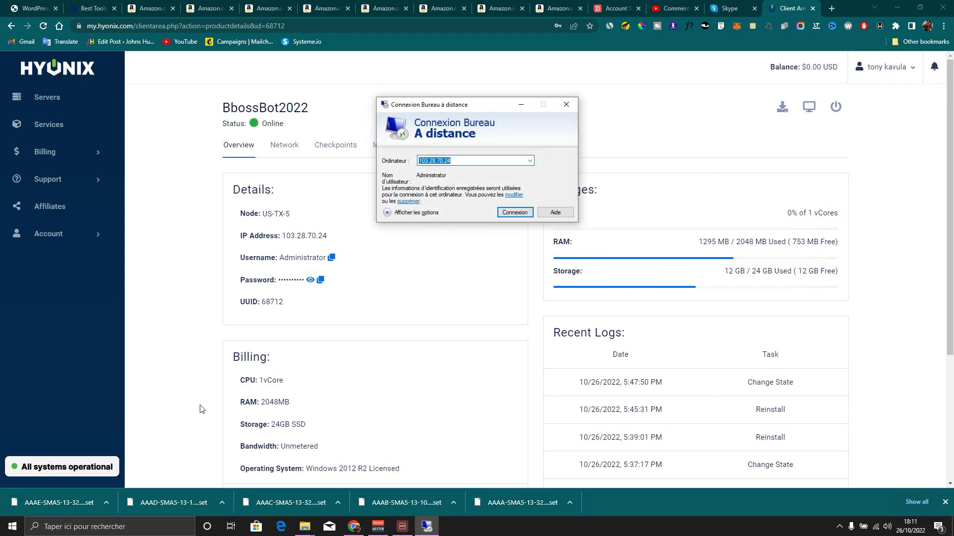
left_click(498, 212)
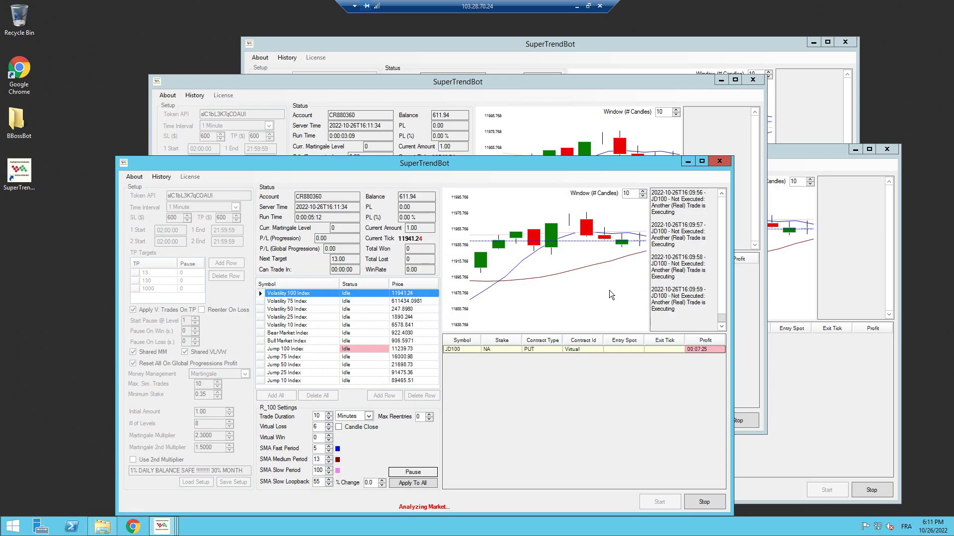
left_click_drag(480, 168, 475, 136)
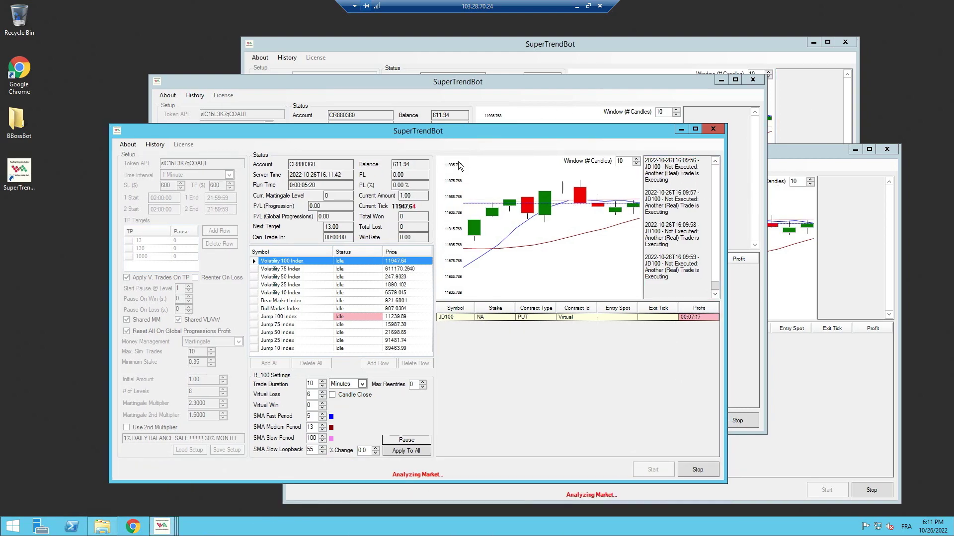
left_click(460, 82)
left_click(471, 64)
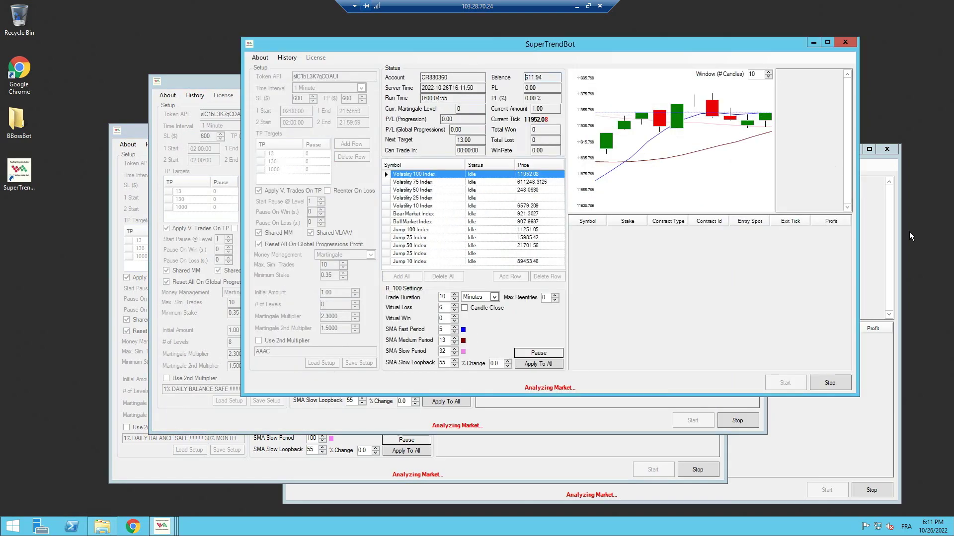
left_click(891, 241)
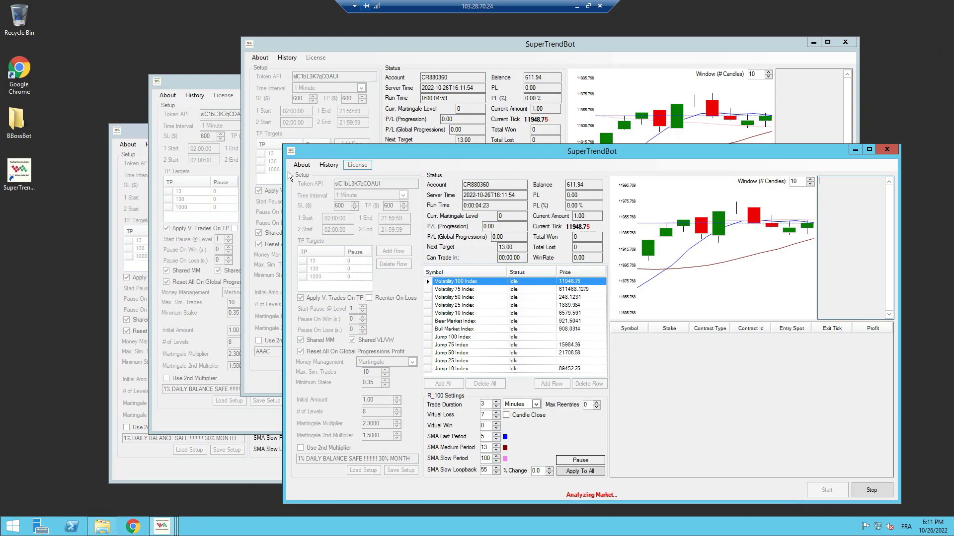
left_click(600, 6)
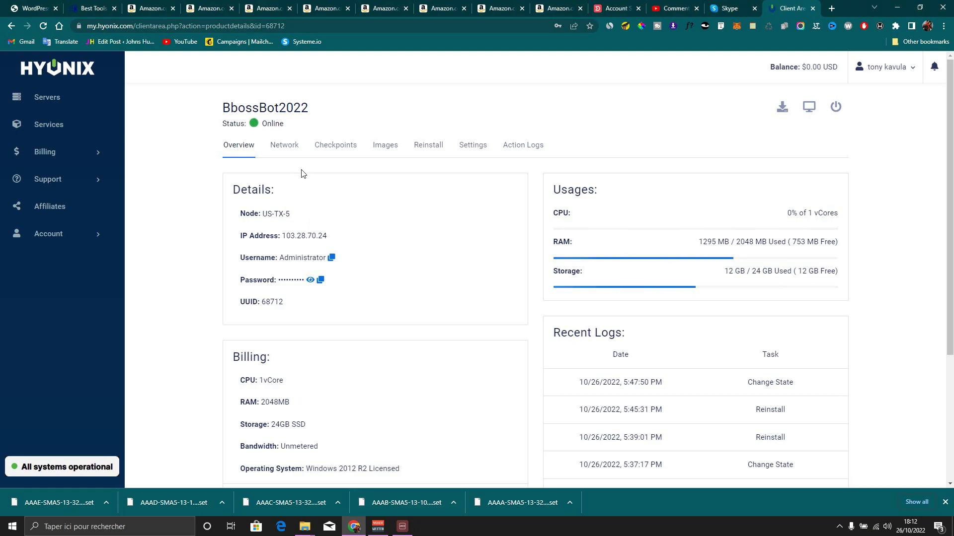
Open the Hyonix Servers list, then move to the Deriv Volatility 100 (1s) chart
left_click(67, 102)
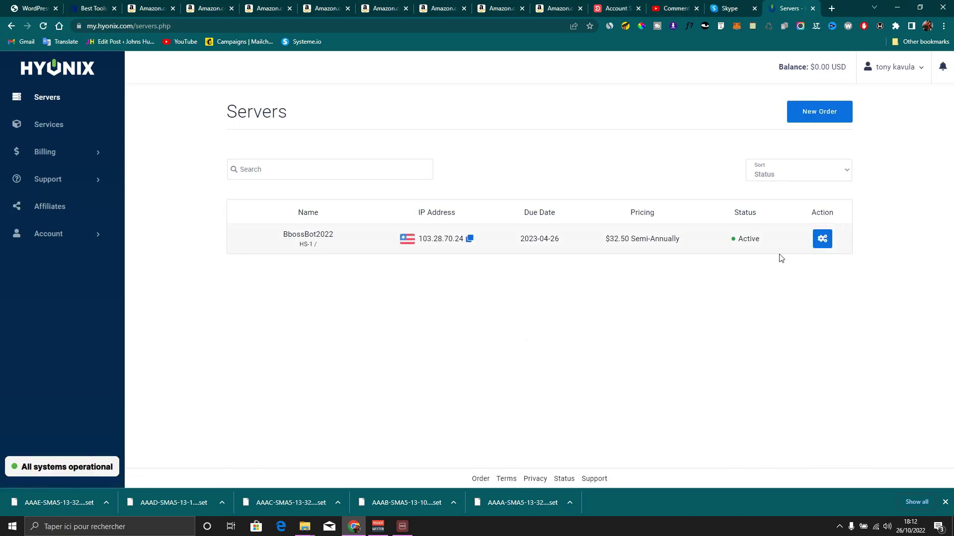
left_click(616, 8)
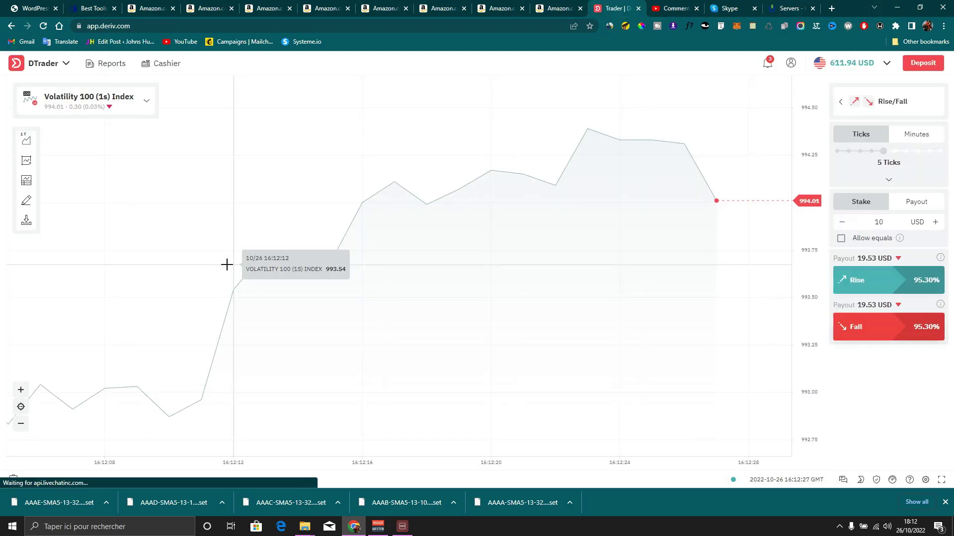